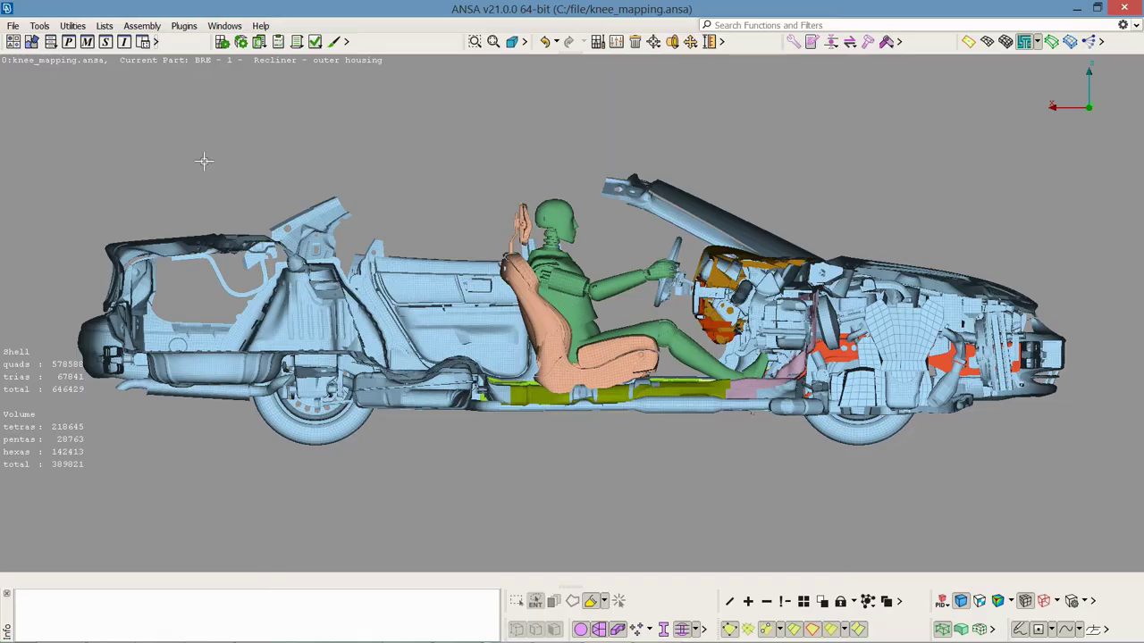
# - Open the Knee Mapping safety tool and mark the dummy and seat as already positioned
pyautogui.click(184, 26)
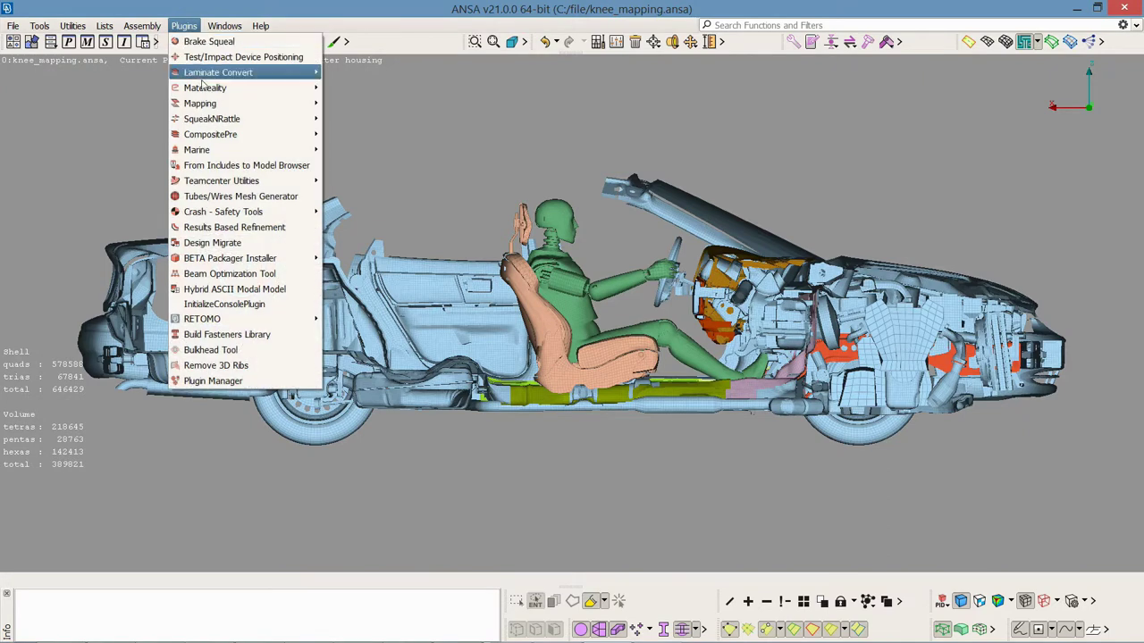
pyautogui.moveTo(233, 183)
pyautogui.moveTo(243, 215)
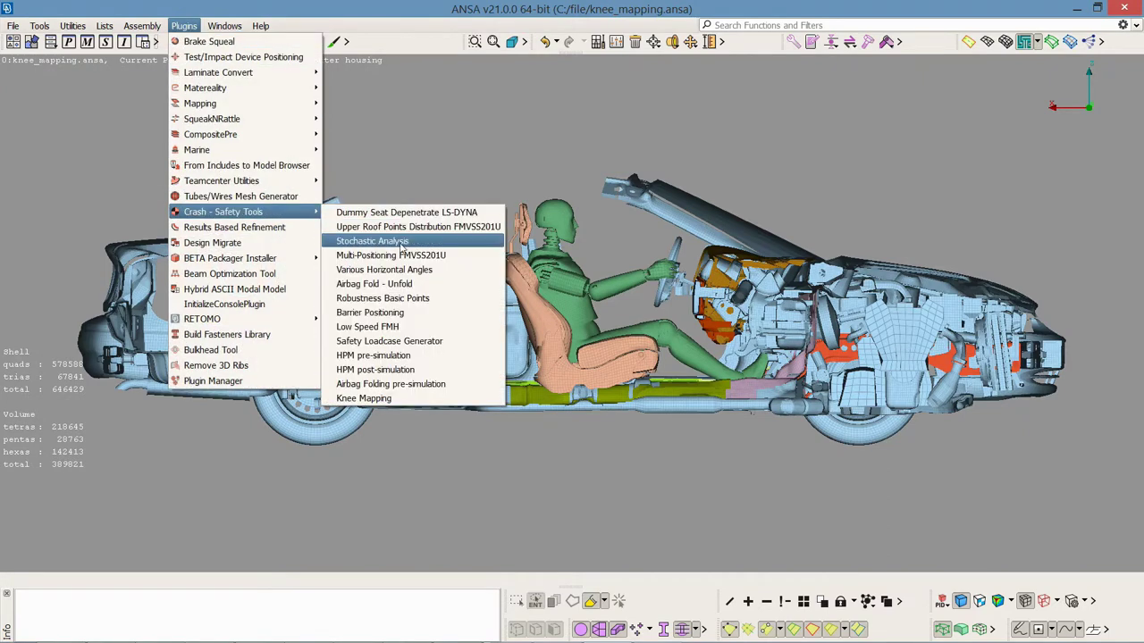
pyautogui.click(473, 402)
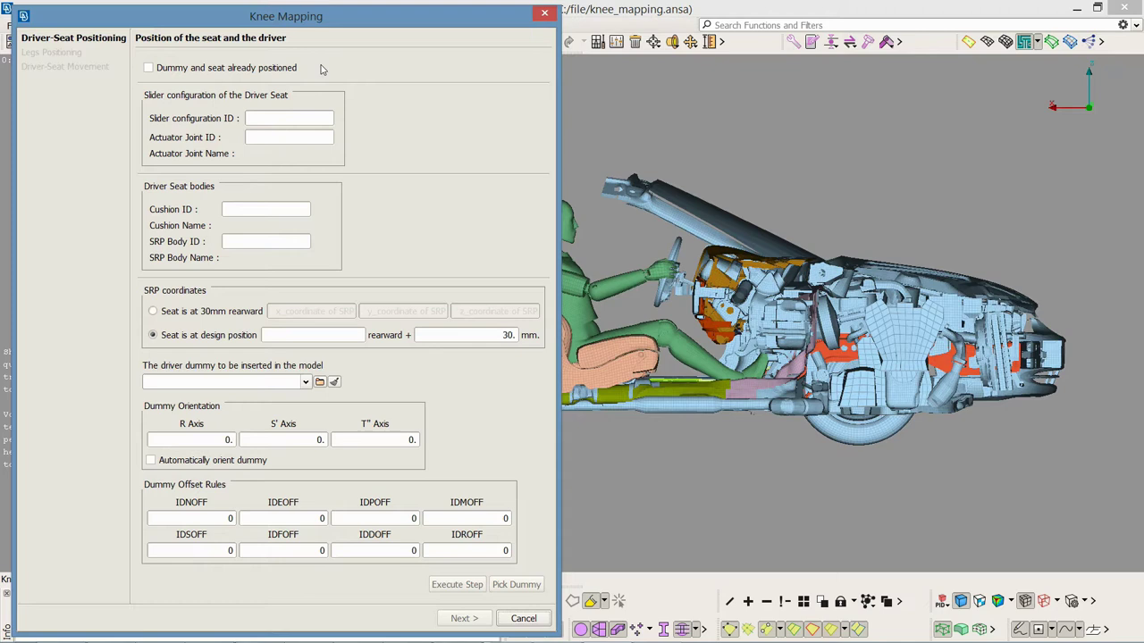
pyautogui.click(149, 69)
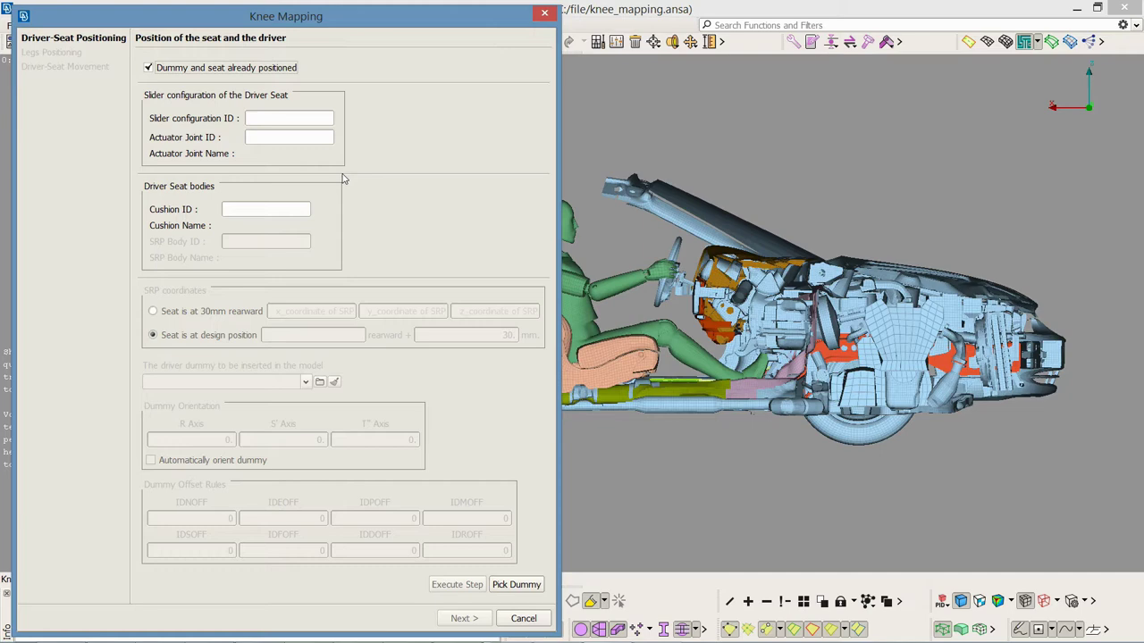
# - Assign the Length kinematic configuration (ID 7) as the driver seat's slider configuration
pyautogui.click(321, 119)
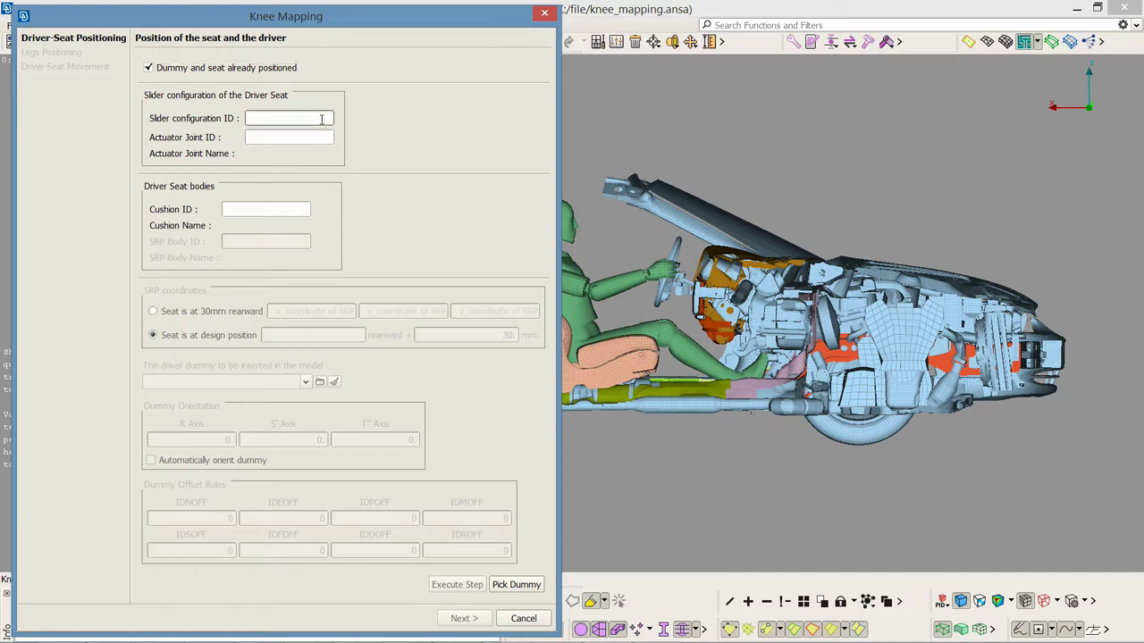
pyautogui.press('F1')
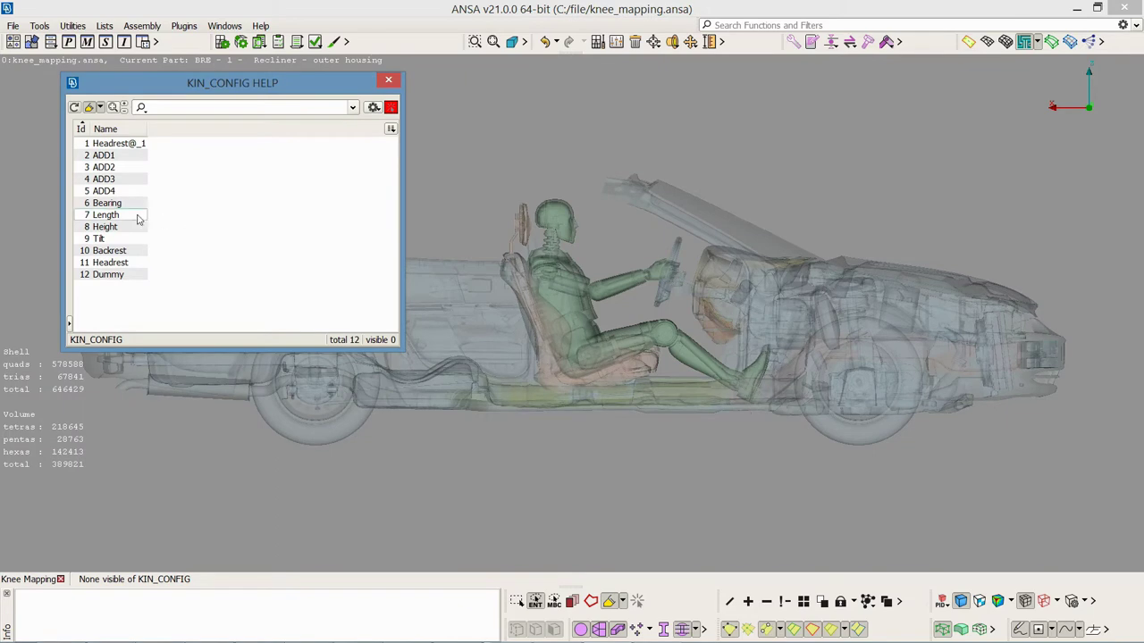
pyautogui.click(105, 215)
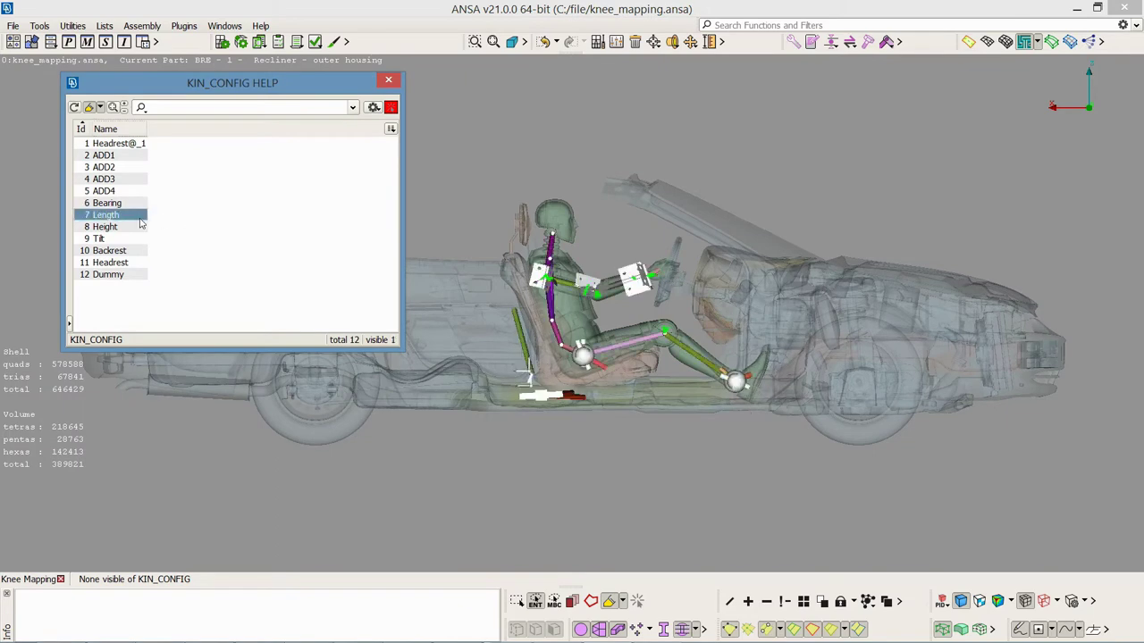
pyautogui.middleClick(570, 435)
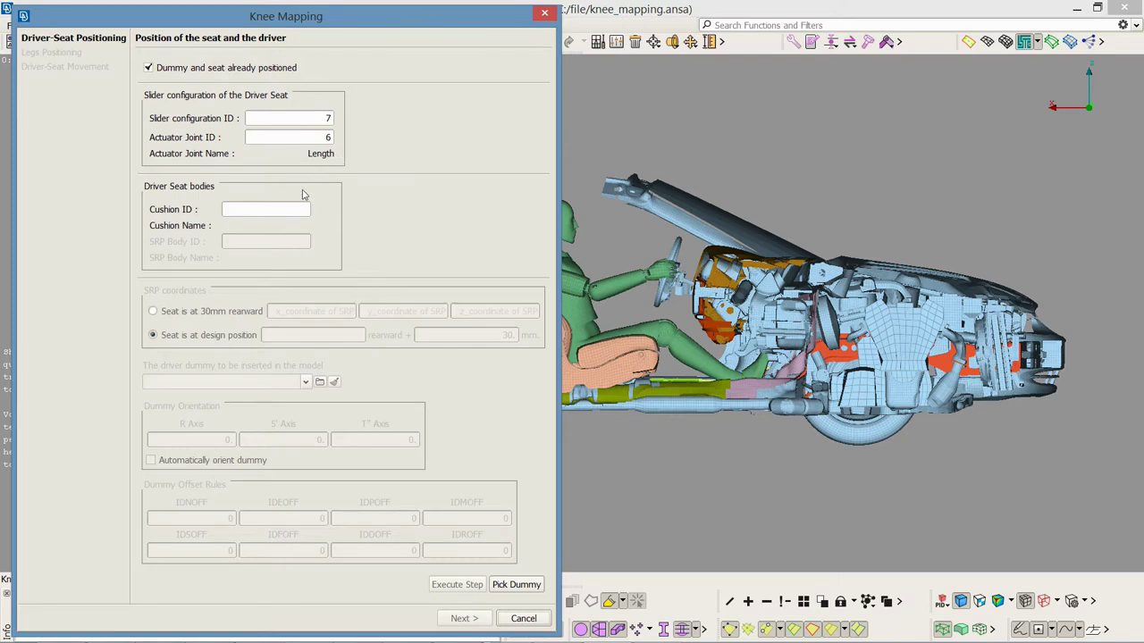
# - Assign the Coupler body (ID 8) as the driver seat cushion and pick the dummy model
pyautogui.click(300, 208)
pyautogui.press('F1')
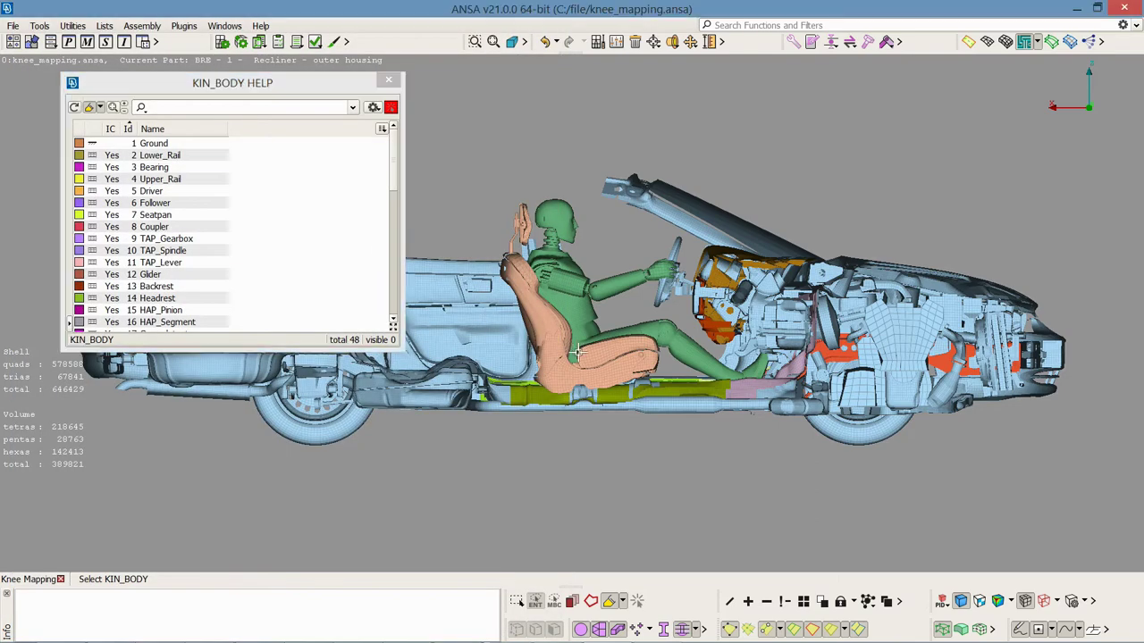
pyautogui.keyDown('ctrl'); pyautogui.moveTo(573, 348); pyautogui.dragTo(598, 382); pyautogui.keyUp('ctrl')
pyautogui.click(607, 310)
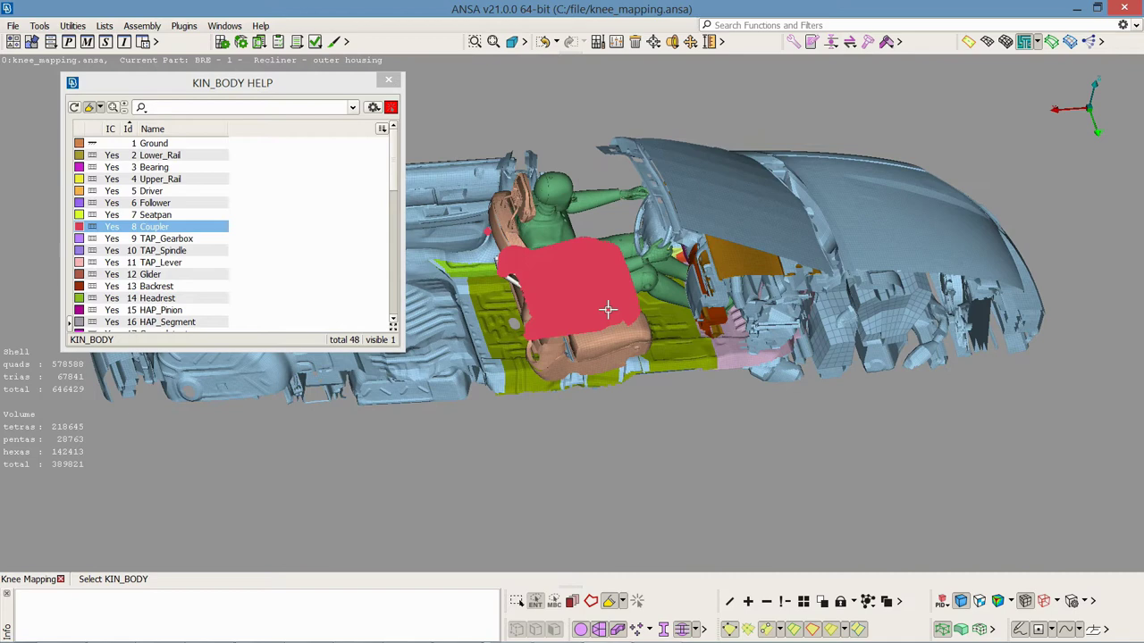
pyautogui.middleClick(607, 309)
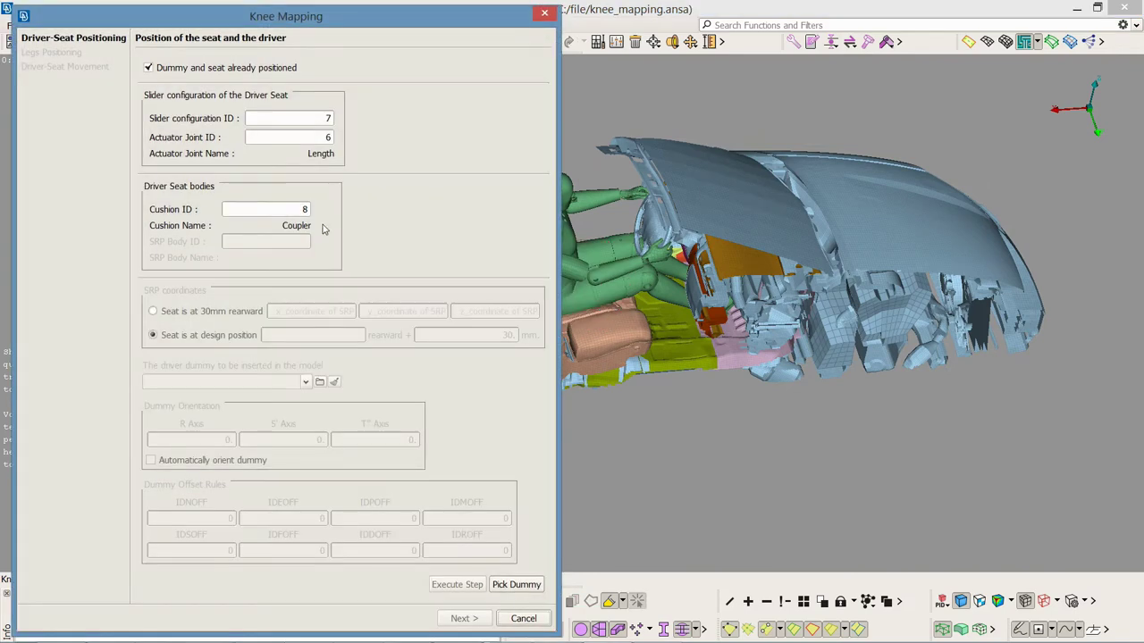
pyautogui.click(523, 586)
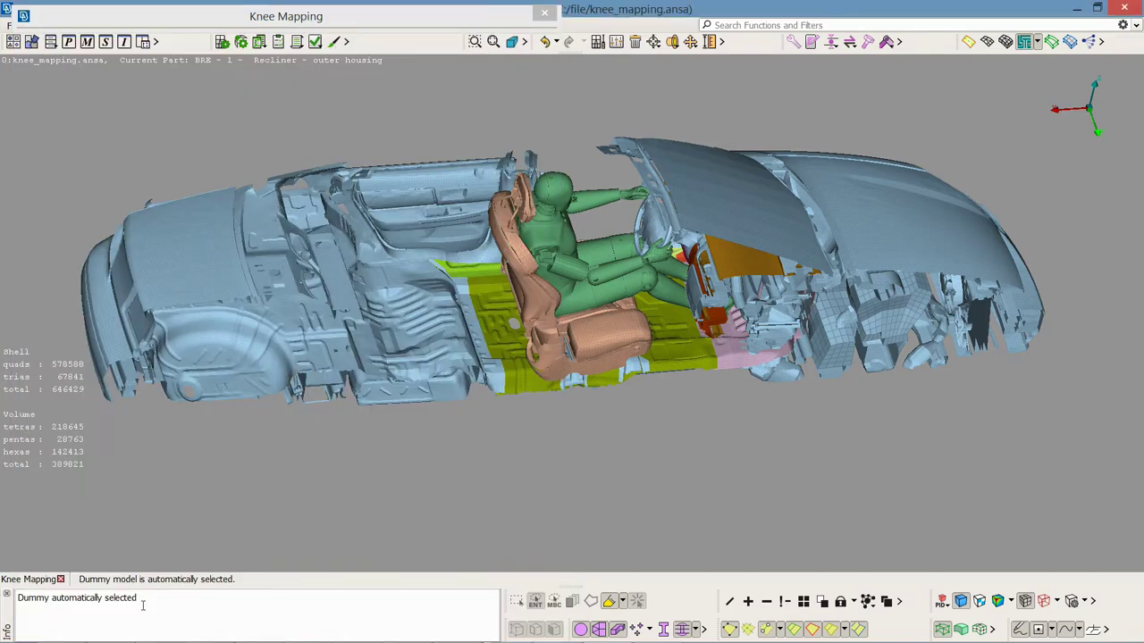
pyautogui.doubleClick(324, 19)
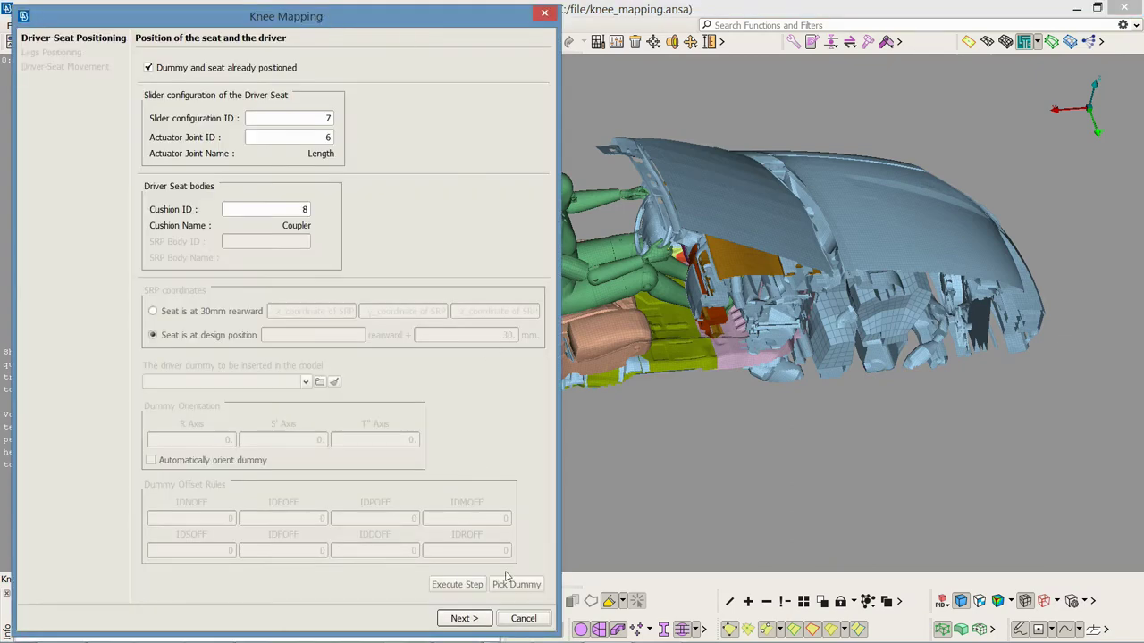
# - Advance to Legs Positioning and review the automatically assigned right leg joints without changing them
pyautogui.click(487, 618)
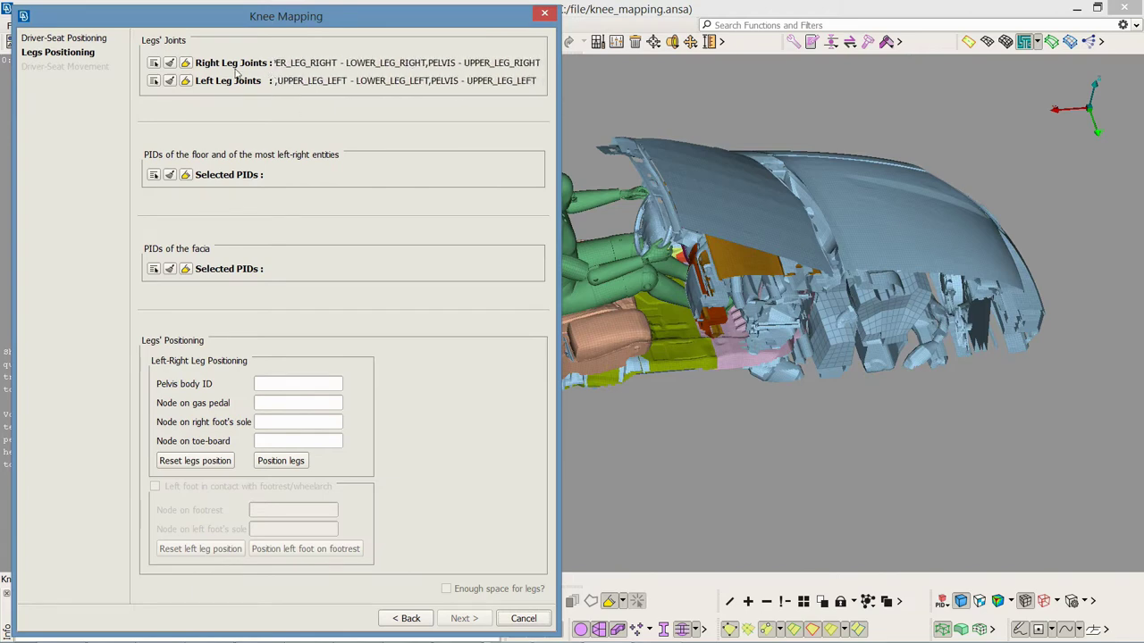
pyautogui.click(155, 64)
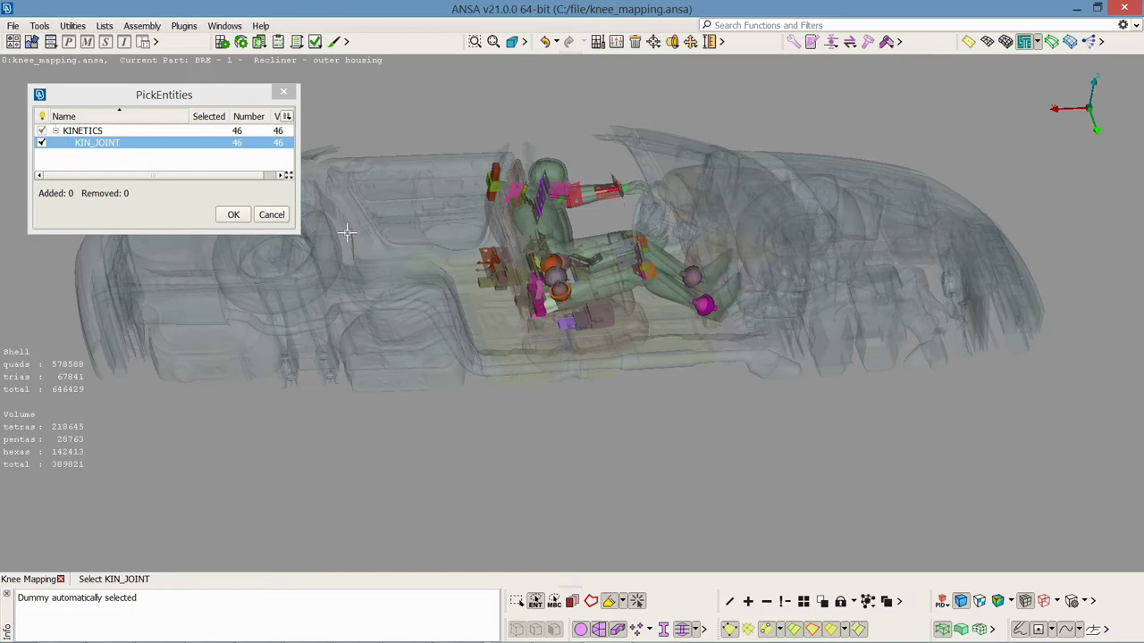
pyautogui.click(283, 217)
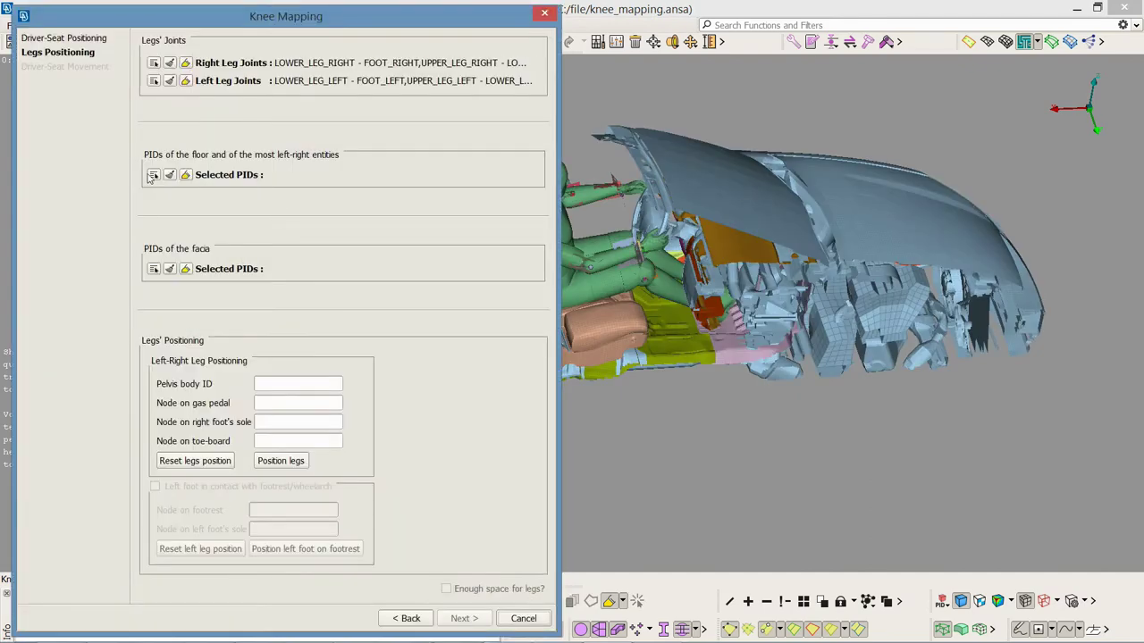
# - Select the floor panel, firewall panel, left inner rocker panel, A-pillar and adjoining side part as the floor and outermost left-right PIDs
pyautogui.click(152, 175)
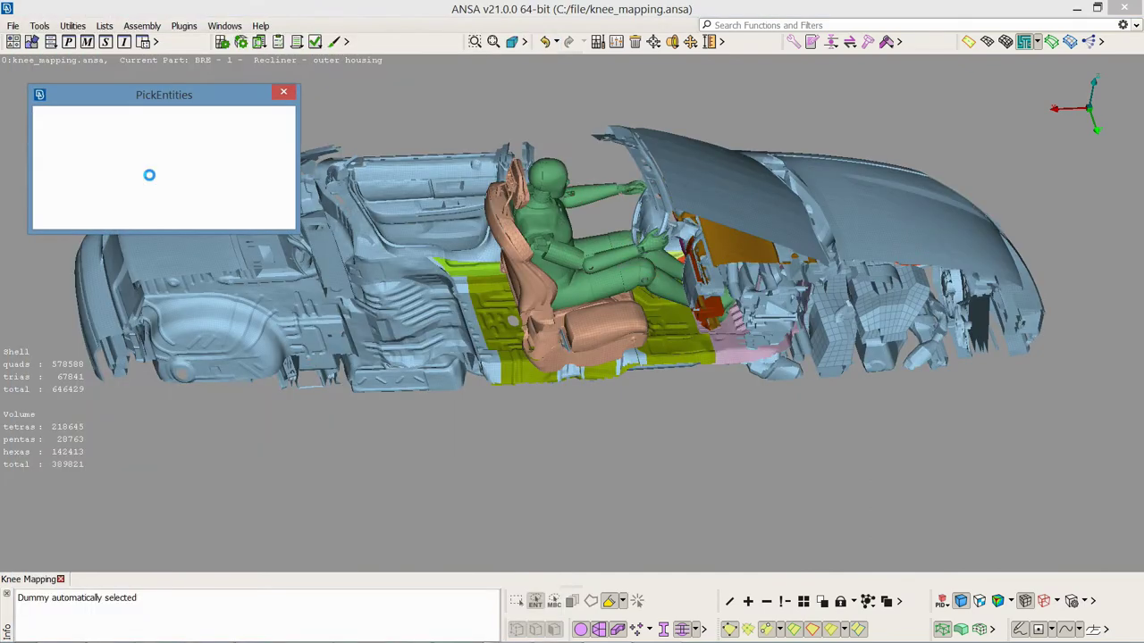
pyautogui.click(681, 329)
pyautogui.click(734, 347)
pyautogui.keyDown('ctrl'); pyautogui.moveTo(670, 279); pyautogui.dragTo(648, 323); pyautogui.keyUp('ctrl')
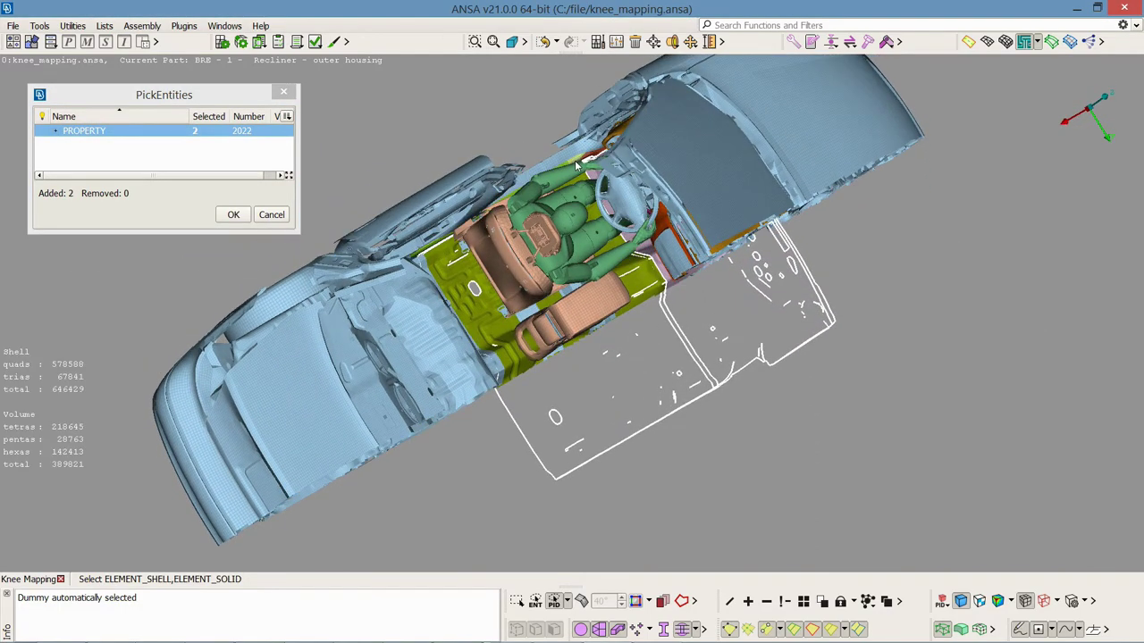
pyautogui.scroll(3, 565, 164)
pyautogui.keyDown('ctrl'); pyautogui.moveTo(564, 162); pyautogui.dragTo(550, 231); pyautogui.keyUp('ctrl')
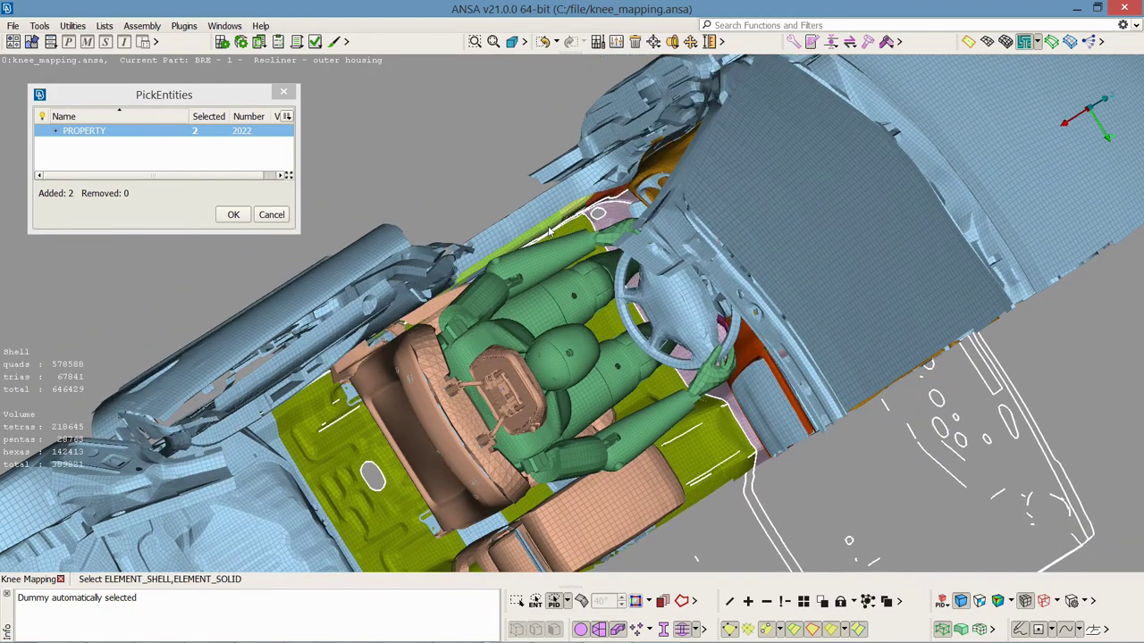
pyautogui.click(549, 230)
pyautogui.click(572, 212)
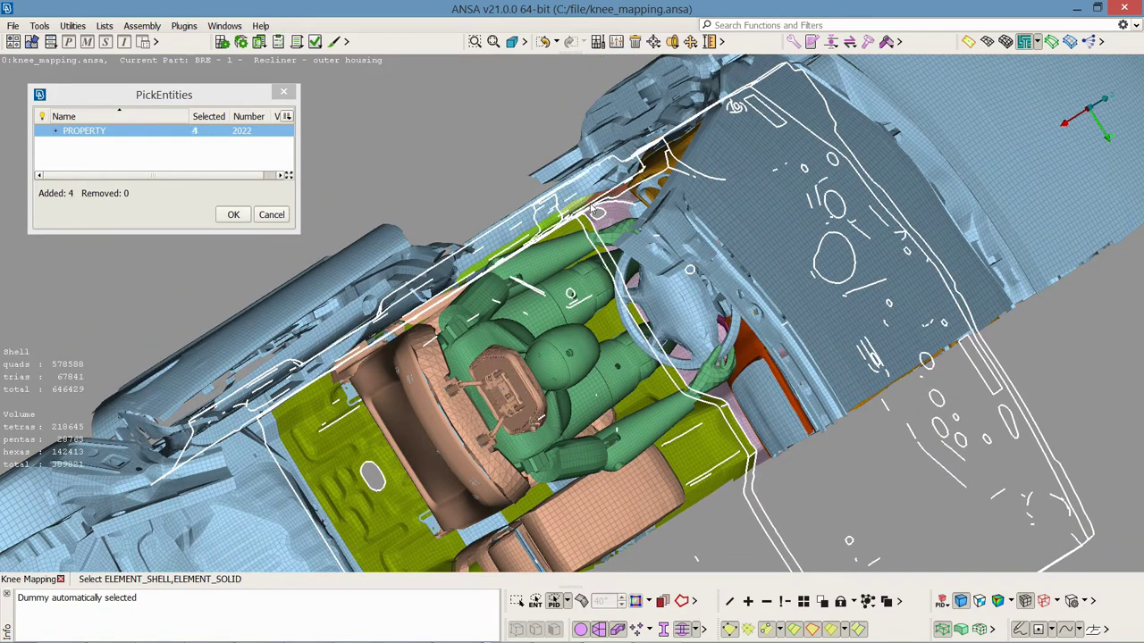
pyautogui.click(601, 205)
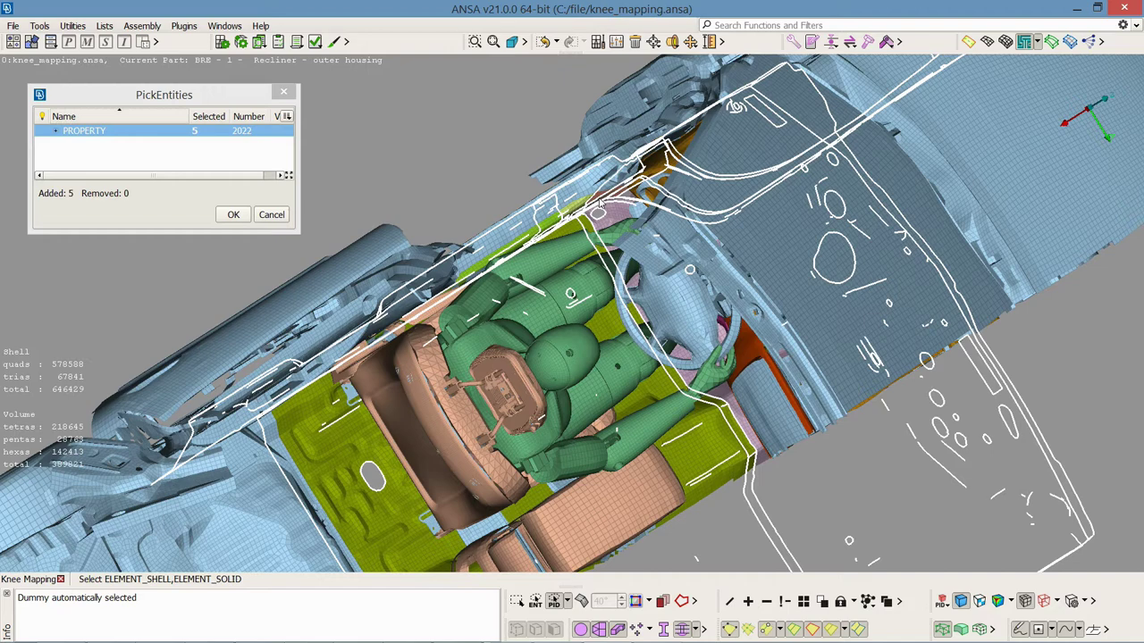
pyautogui.middleClick(601, 206)
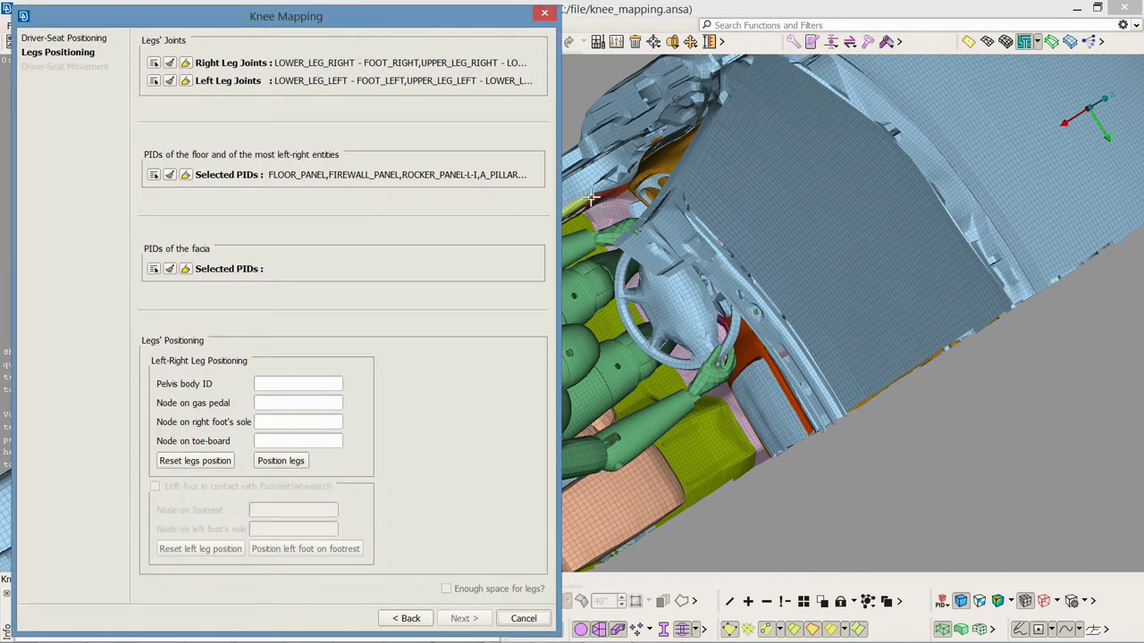
# - Select DASHBOARD_INTERIOR, KNEE_BOLSTER and LOWER_CONTROL_PANEL as the facia PIDs
pyautogui.click(154, 268)
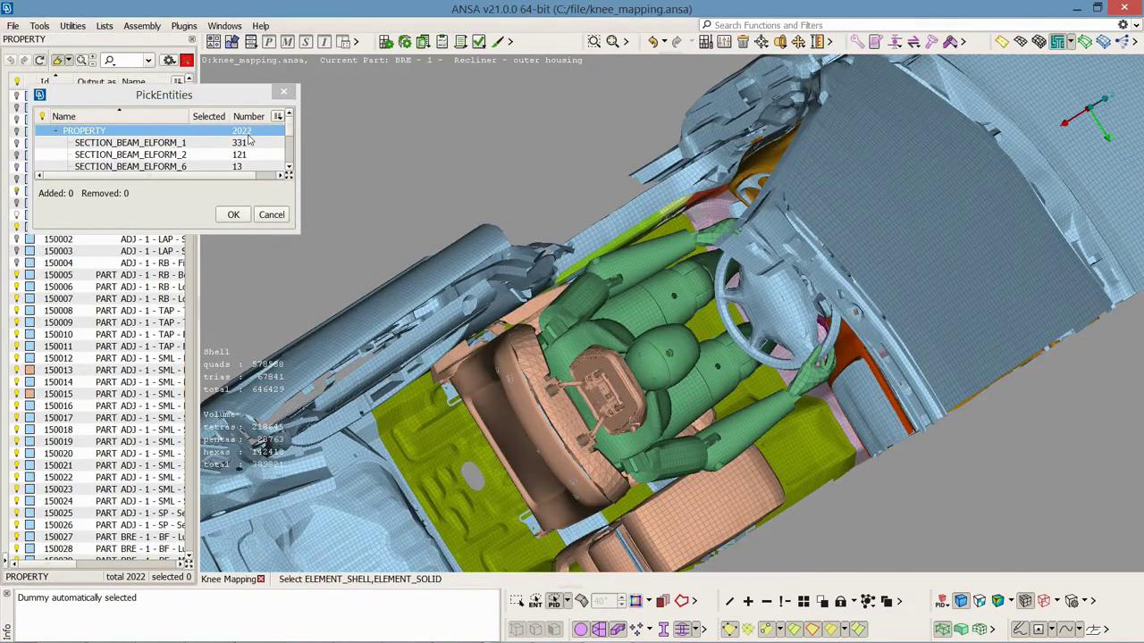
pyautogui.keyDown('ctrl'); pyautogui.moveTo(809, 398); pyautogui.dragTo(810, 337); pyautogui.keyUp('ctrl')
pyautogui.moveTo(863, 449)
pyautogui.keyDown('ctrl'); pyautogui.mouseDown()
pyautogui.moveTo(868, 441)
pyautogui.moveTo(872, 454)
pyautogui.mouseUp(); pyautogui.keyUp('ctrl')
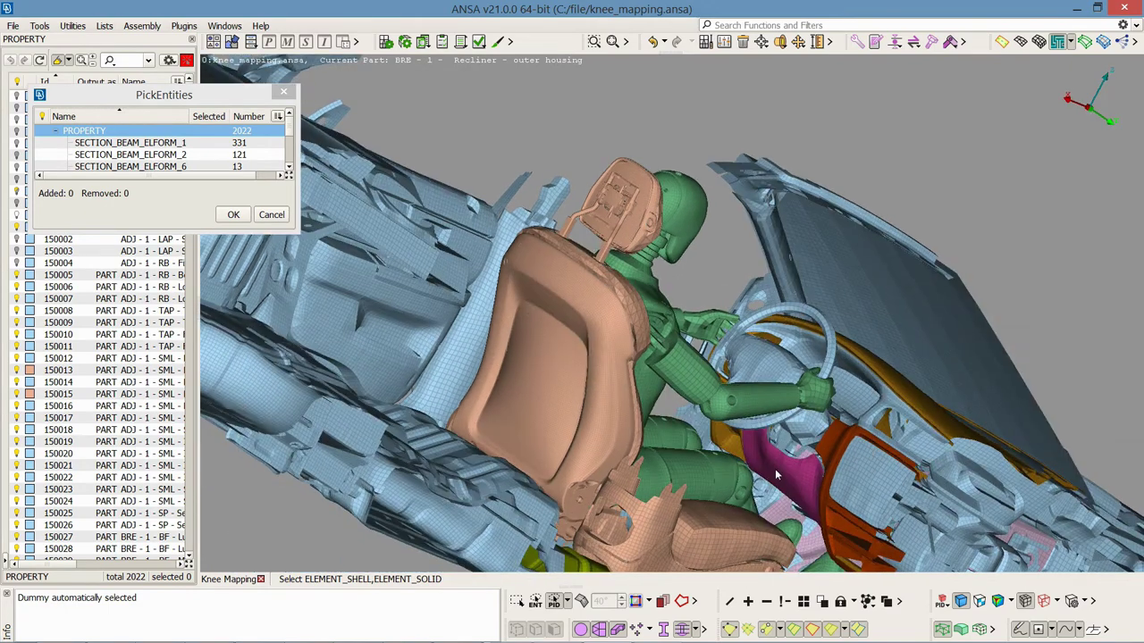
pyautogui.click(725, 441)
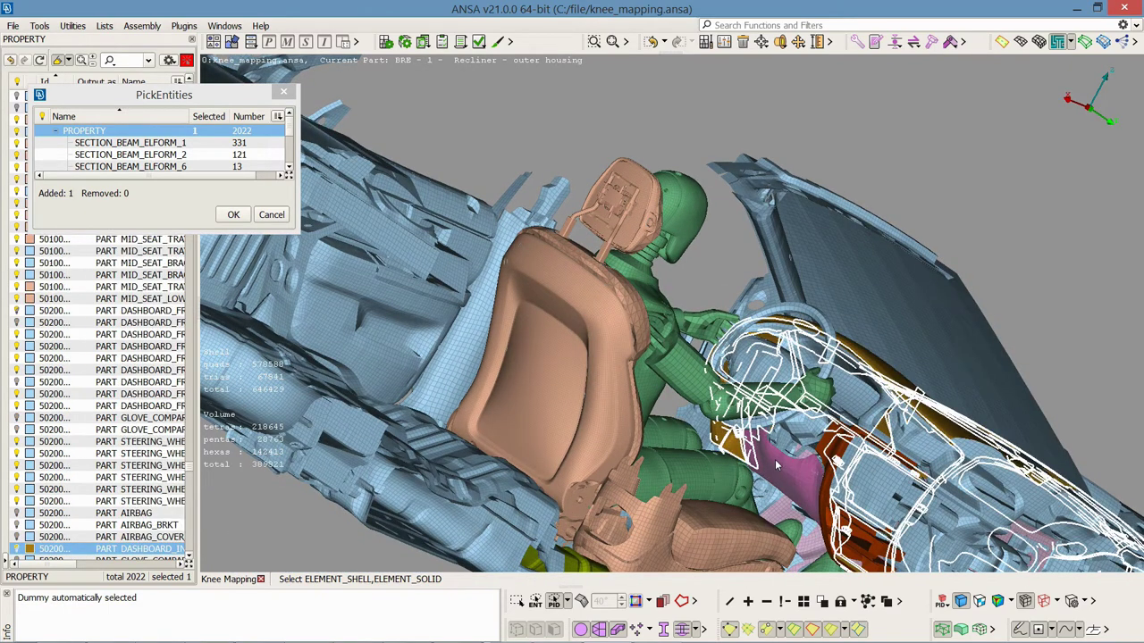
pyautogui.click(774, 459)
pyautogui.click(833, 501)
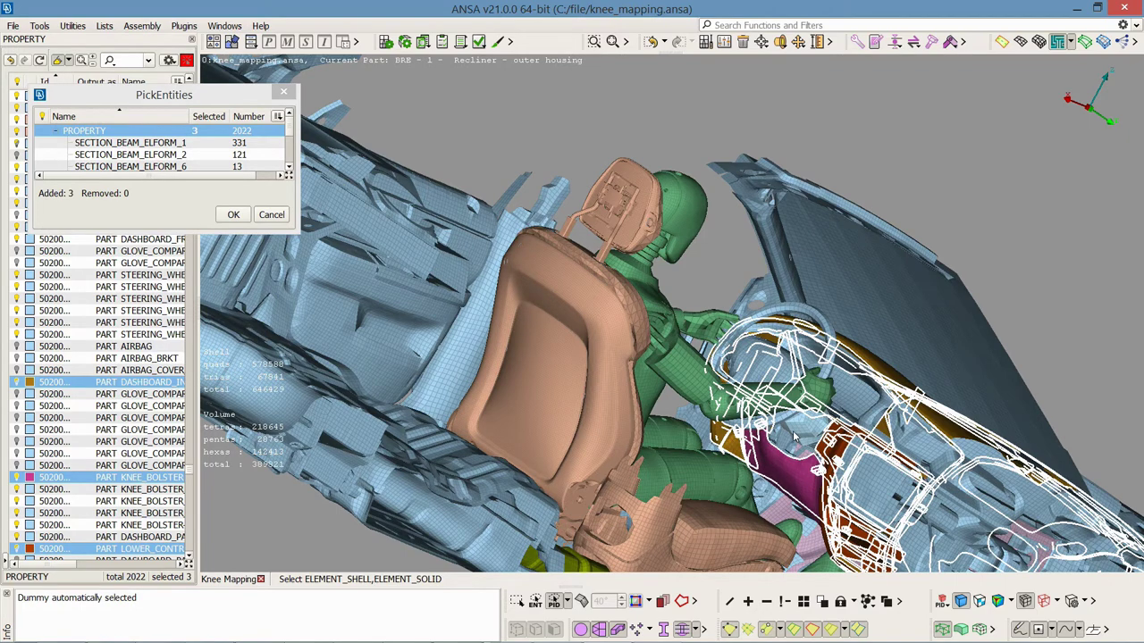
pyautogui.middleClick(794, 437)
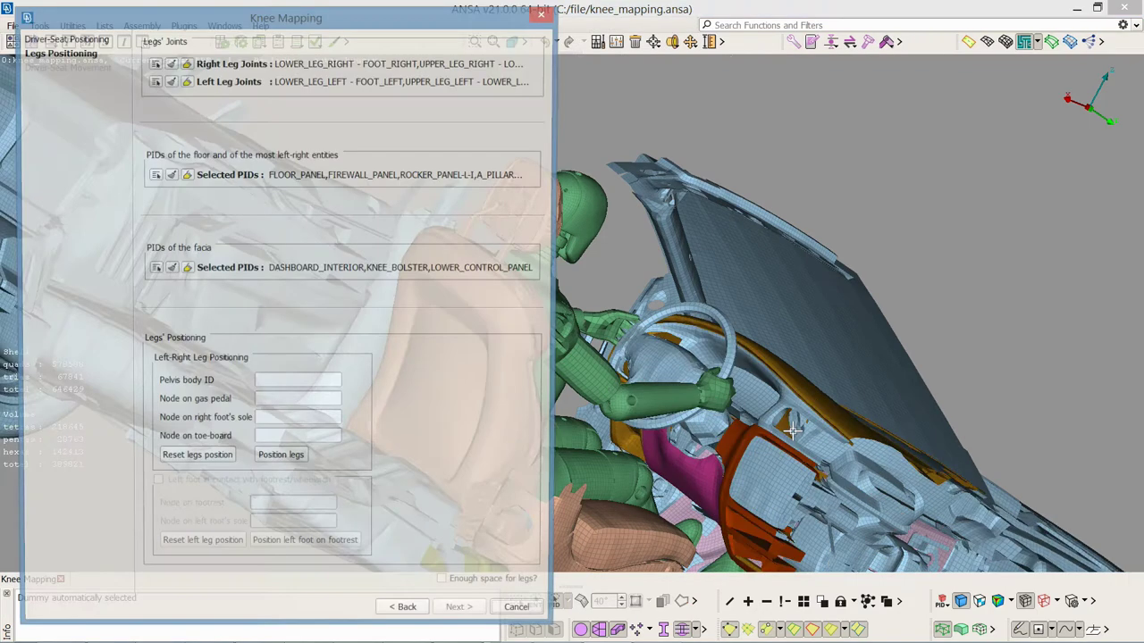
# - Assign the dummy's PELVIS body (ID 26) as the pelvis body for leg positioning
pyautogui.doubleClick(333, 386)
pyautogui.keyDown('ctrl'); pyautogui.moveTo(561, 455); pyautogui.dragTo(501, 442); pyautogui.keyUp('ctrl')
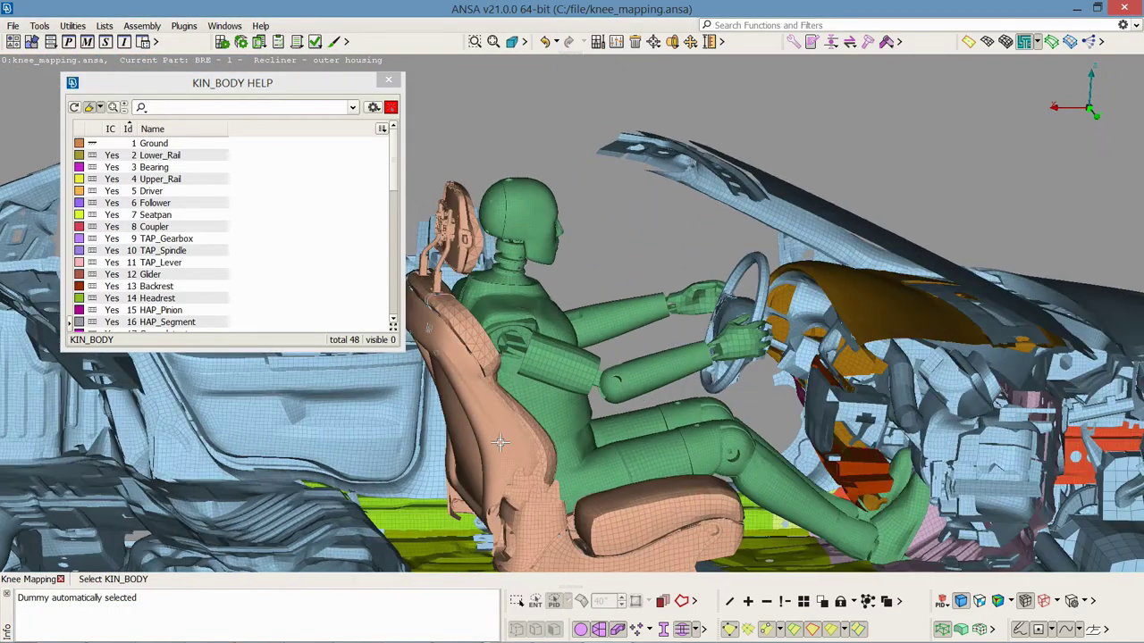
pyautogui.click(601, 478)
pyautogui.click(597, 463)
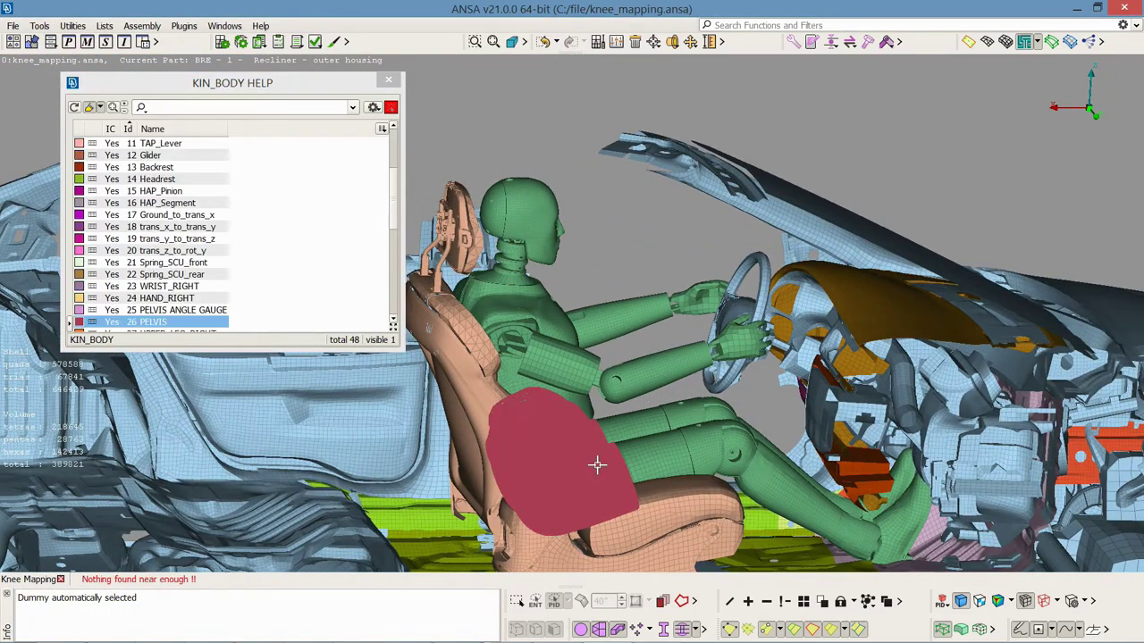
pyautogui.middleClick(597, 464)
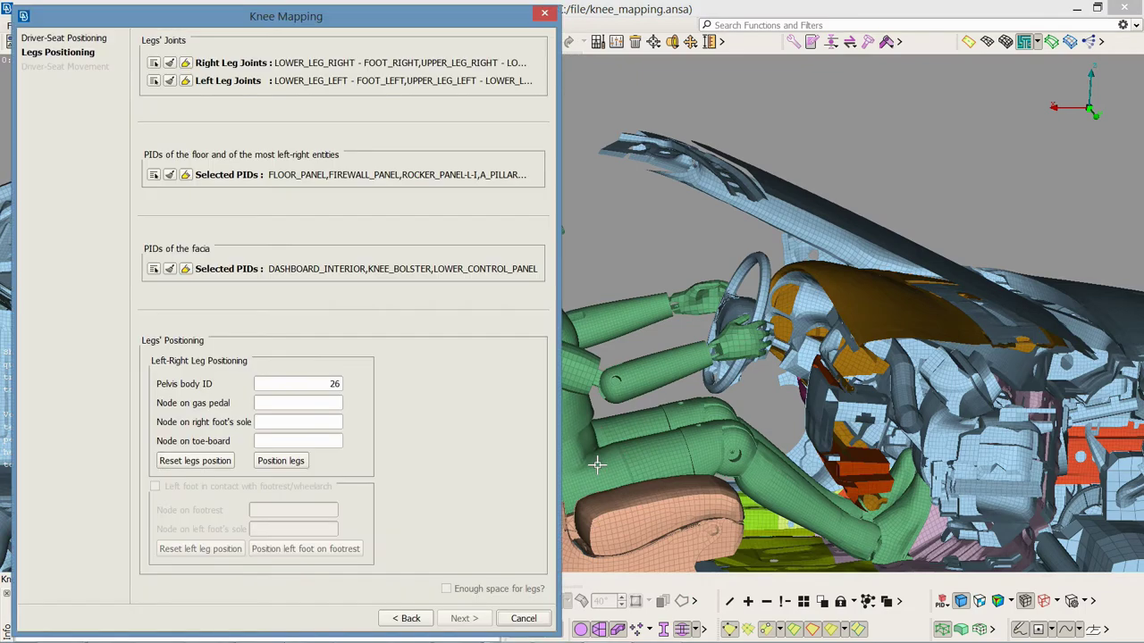
# - Pick node 89422 as the gas pedal node for leg positioning
pyautogui.doubleClick(337, 404)
pyautogui.keyDown('ctrl'); pyautogui.moveTo(853, 516); pyautogui.dragTo(935, 516); pyautogui.keyUp('ctrl')
pyautogui.click(960, 522)
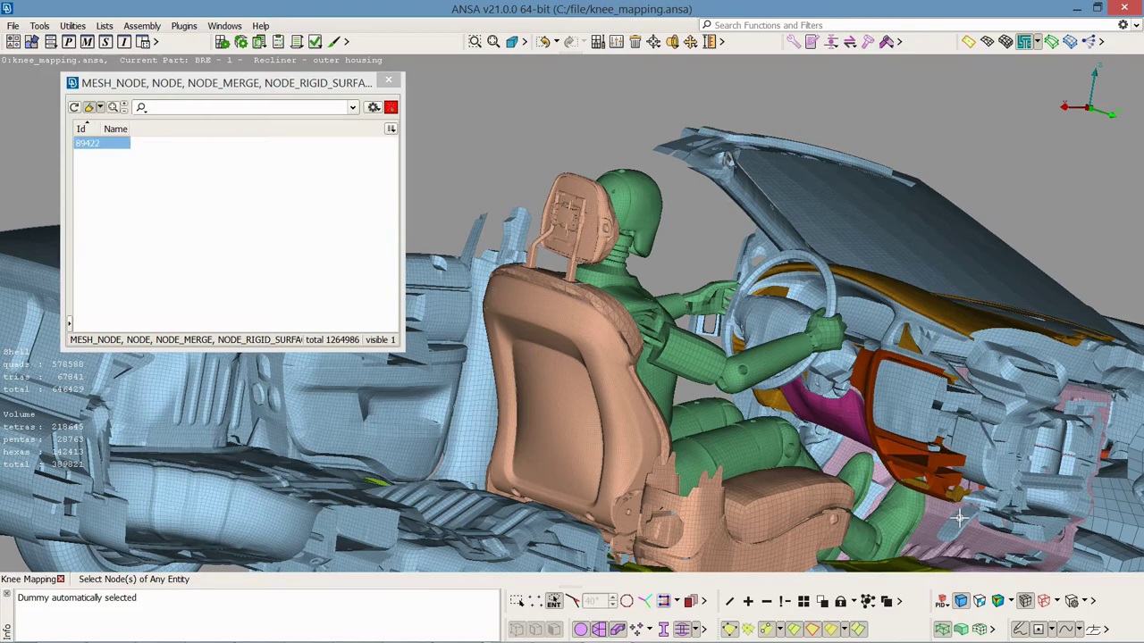
pyautogui.middleClick(960, 523)
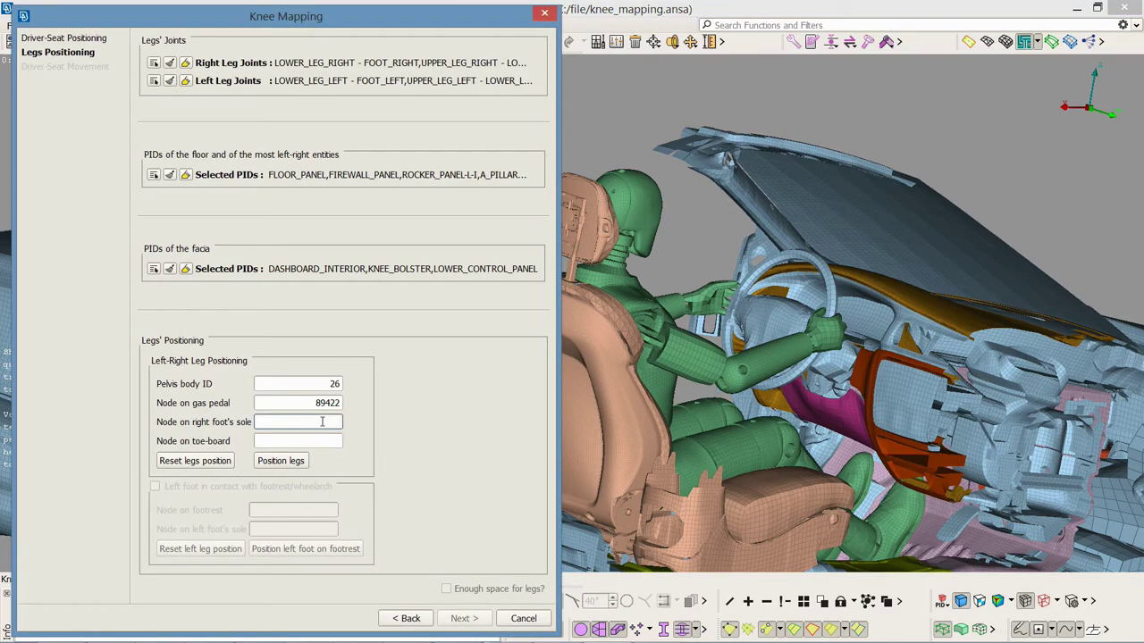
# - Pick node 1652332 on the sole of the dummy's right foot as the right foot's sole node
pyautogui.click(323, 422)
pyautogui.keyDown('ctrl'); pyautogui.moveTo(500, 375); pyautogui.dragTo(771, 413); pyautogui.keyUp('ctrl')
pyautogui.scroll(5, 765, 426)
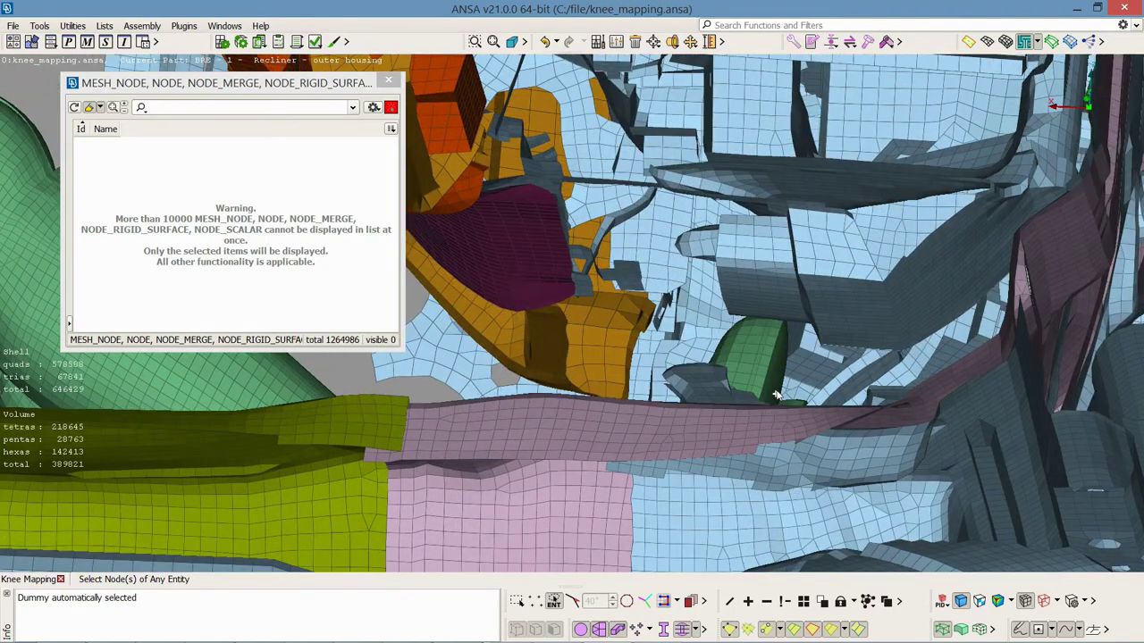
pyautogui.click(775, 398)
pyautogui.middleClick(776, 405)
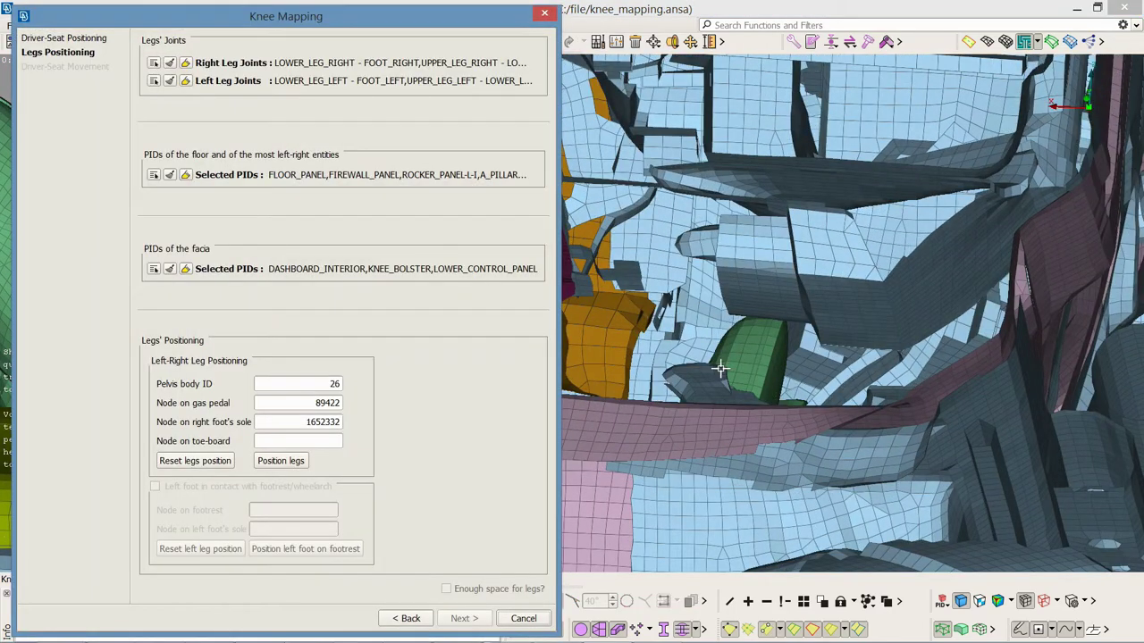
# - Pick node 50854675 on the floor area near the dummy's feet as the toe-board node for leg positioning
pyautogui.click(329, 441)
pyautogui.scroll(-10, 518, 438)
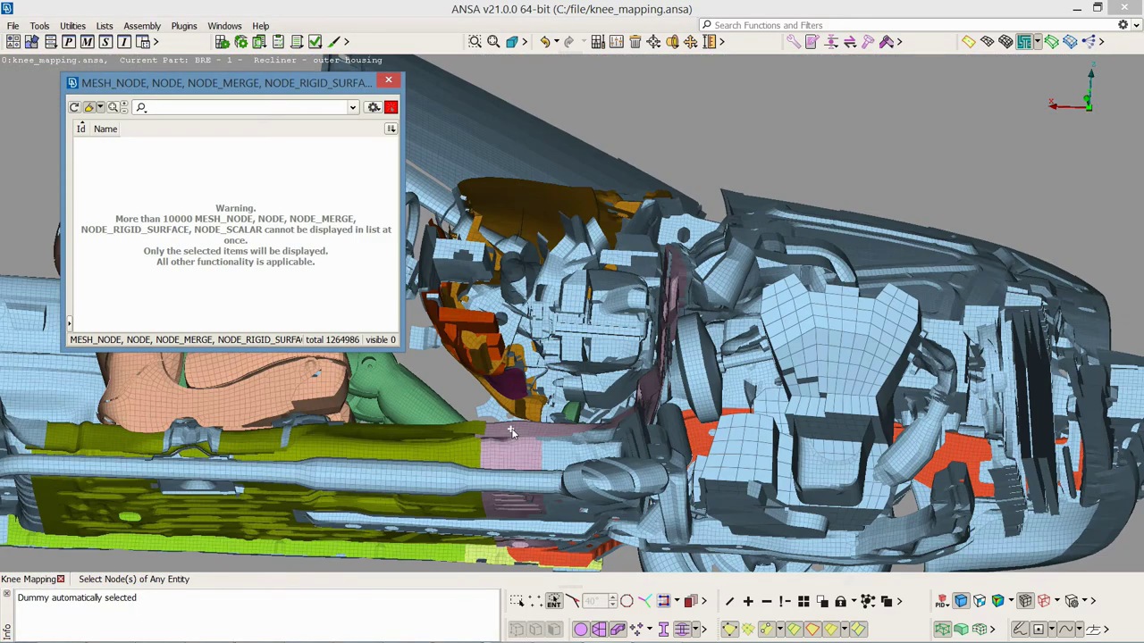
pyautogui.keyDown('ctrl'); pyautogui.moveTo(518, 438); pyautogui.dragTo(616, 451); pyautogui.keyUp('ctrl')
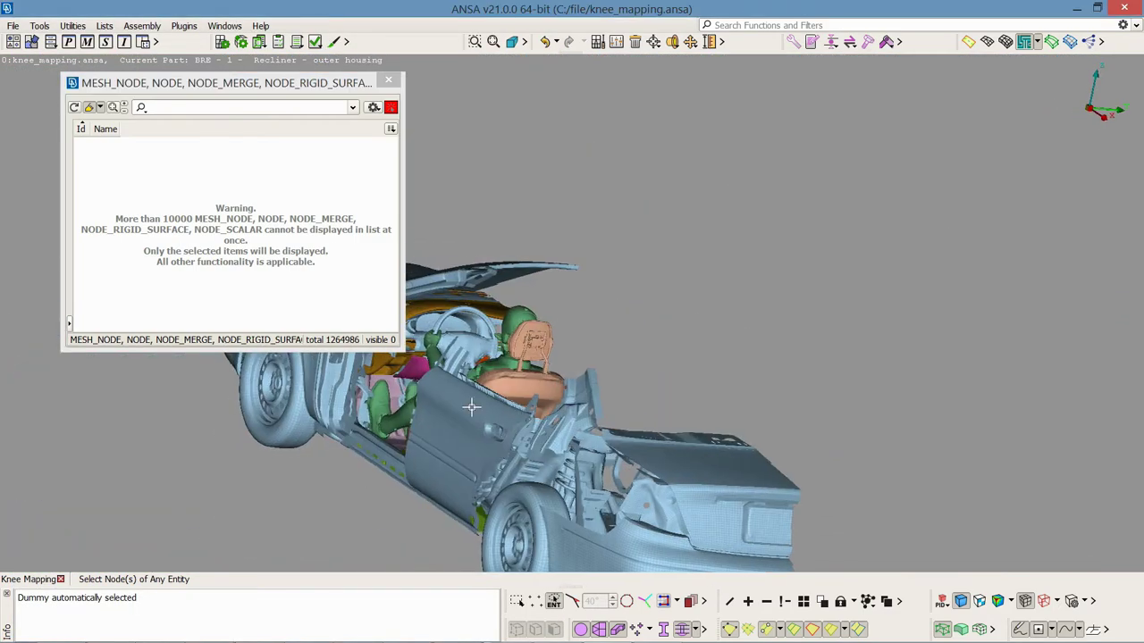
pyautogui.keyDown('ctrl'); pyautogui.moveTo(473, 408); pyautogui.dragTo(640, 436, button='middle'); pyautogui.keyUp('ctrl')
pyautogui.scroll(5, 580, 441)
pyautogui.keyDown('ctrl'); pyautogui.moveTo(578, 441); pyautogui.dragTo(554, 452); pyautogui.keyUp('ctrl')
pyautogui.click(567, 448)
pyautogui.middleClick(566, 447)
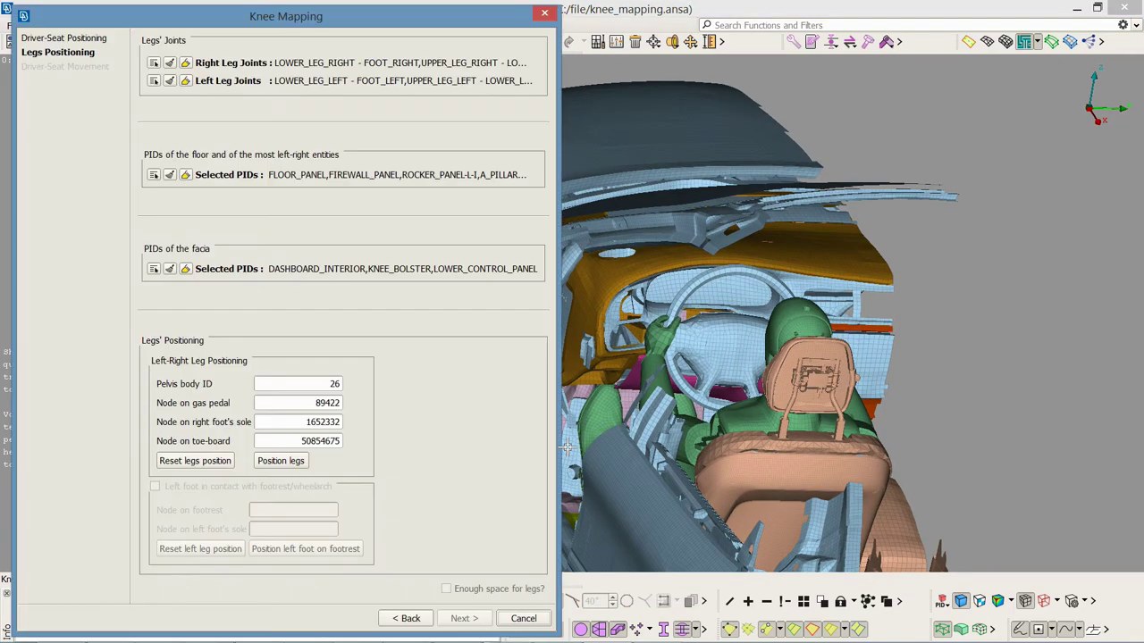
# - Position the dummy's left and right legs using the defined pelvis, gas pedal, foot sole and toe-board references
pyautogui.keyDown('ctrl'); pyautogui.moveTo(679, 476); pyautogui.dragTo(688, 451); pyautogui.keyUp('ctrl')
pyautogui.keyDown('ctrl'); pyautogui.moveTo(681, 451); pyautogui.dragTo(742, 464, button='right'); pyautogui.keyUp('ctrl')
pyautogui.keyDown('ctrl'); pyautogui.moveTo(741, 465); pyautogui.dragTo(623, 443, button='middle'); pyautogui.keyUp('ctrl')
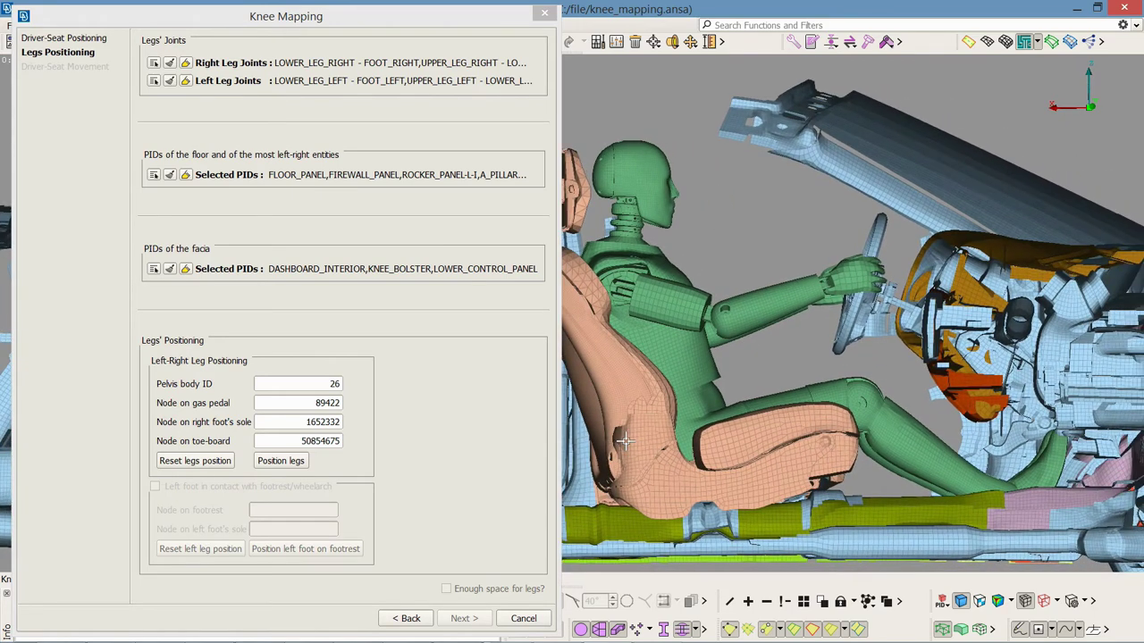
pyautogui.click(281, 461)
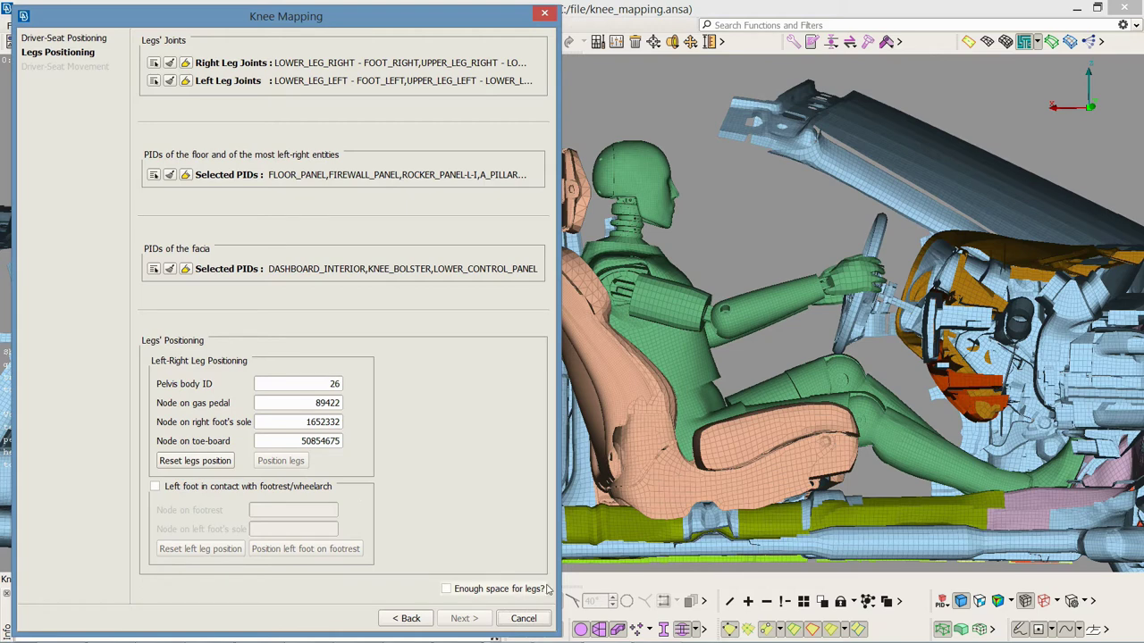
# - Mark that there is enough space for the legs and continue to the Driver-Seat Movement stage
pyautogui.keyDown('ctrl'); pyautogui.moveTo(745, 478); pyautogui.dragTo(672, 407); pyautogui.keyUp('ctrl')
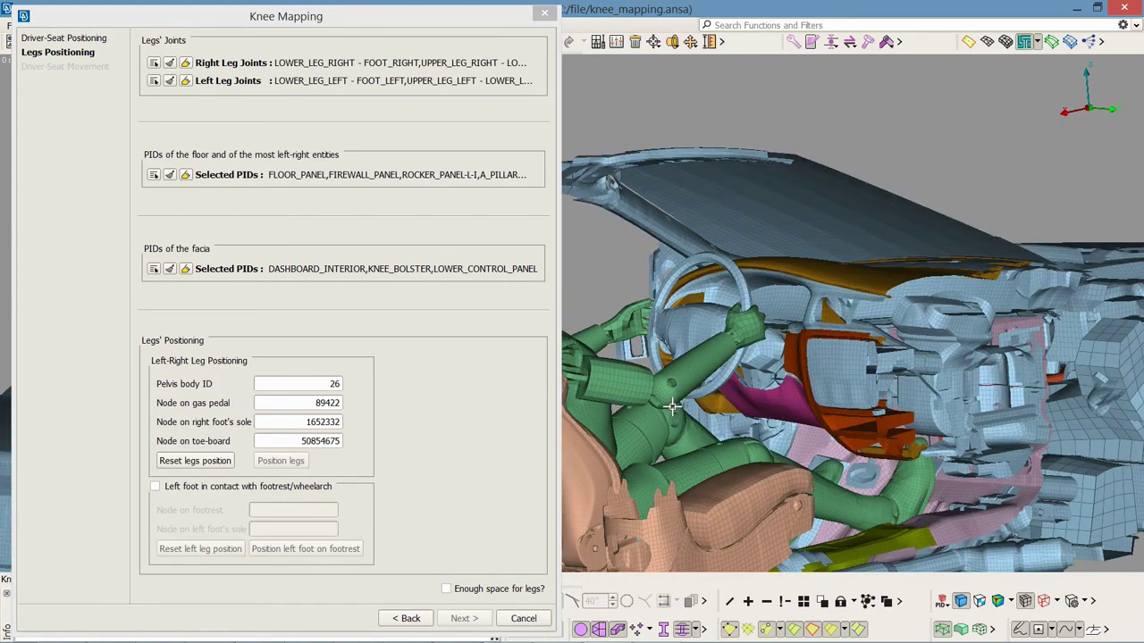
pyautogui.click(506, 594)
pyautogui.click(462, 619)
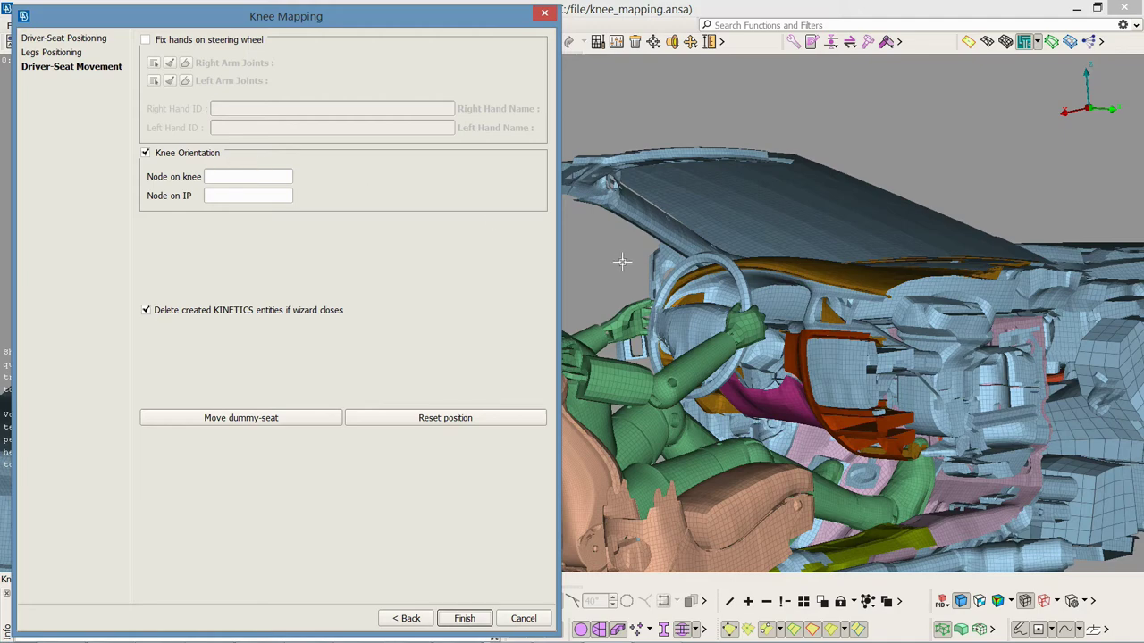
# - Pick node 1712760 on the front of the dummy's right knee as the knee node for knee orientation
pyautogui.press('F1')
pyautogui.keyDown('ctrl'); pyautogui.moveTo(648, 282); pyautogui.dragTo(817, 300, button='middle'); pyautogui.keyUp('ctrl')
pyautogui.keyDown('ctrl'); pyautogui.moveTo(817, 300); pyautogui.dragTo(710, 301); pyautogui.keyUp('ctrl')
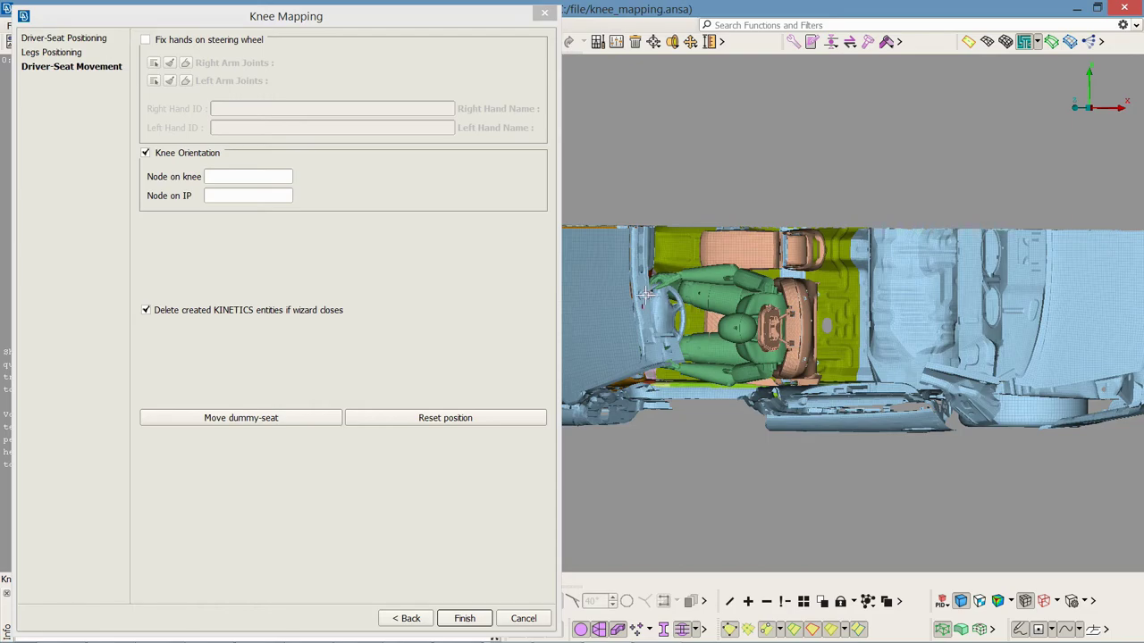
pyautogui.click(267, 175)
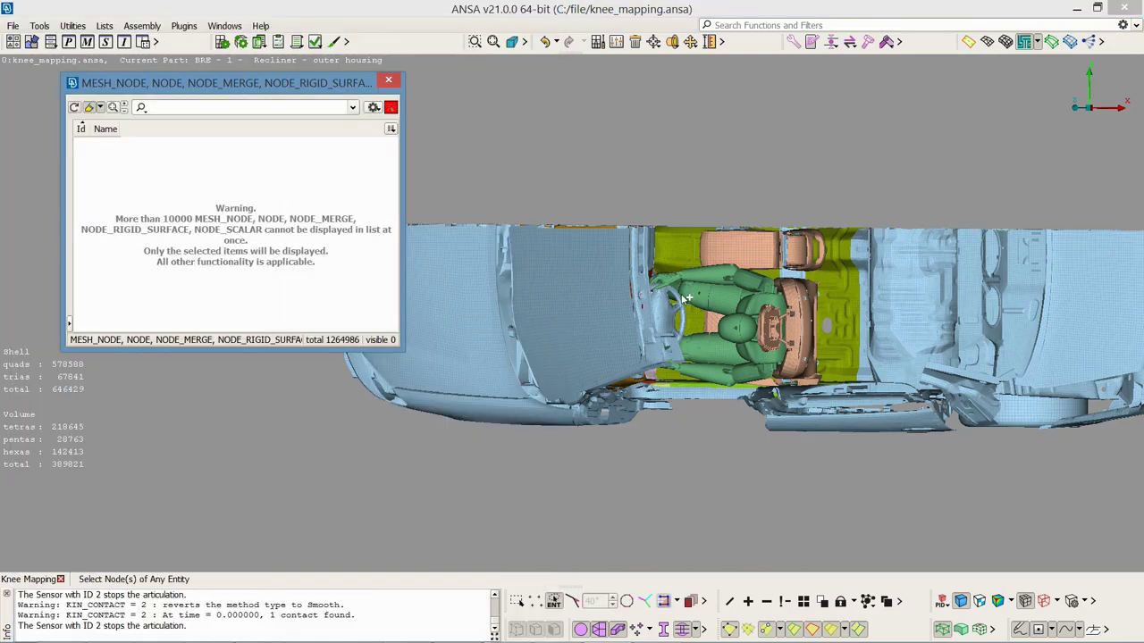
pyautogui.scroll(6, 676, 294)
pyautogui.moveTo(667, 290)
pyautogui.keyDown('ctrl'); pyautogui.mouseDown()
pyautogui.moveTo(718, 317)
pyautogui.moveTo(649, 301)
pyautogui.moveTo(670, 297)
pyautogui.mouseUp(); pyautogui.keyUp('ctrl')
pyautogui.click(870, 309)
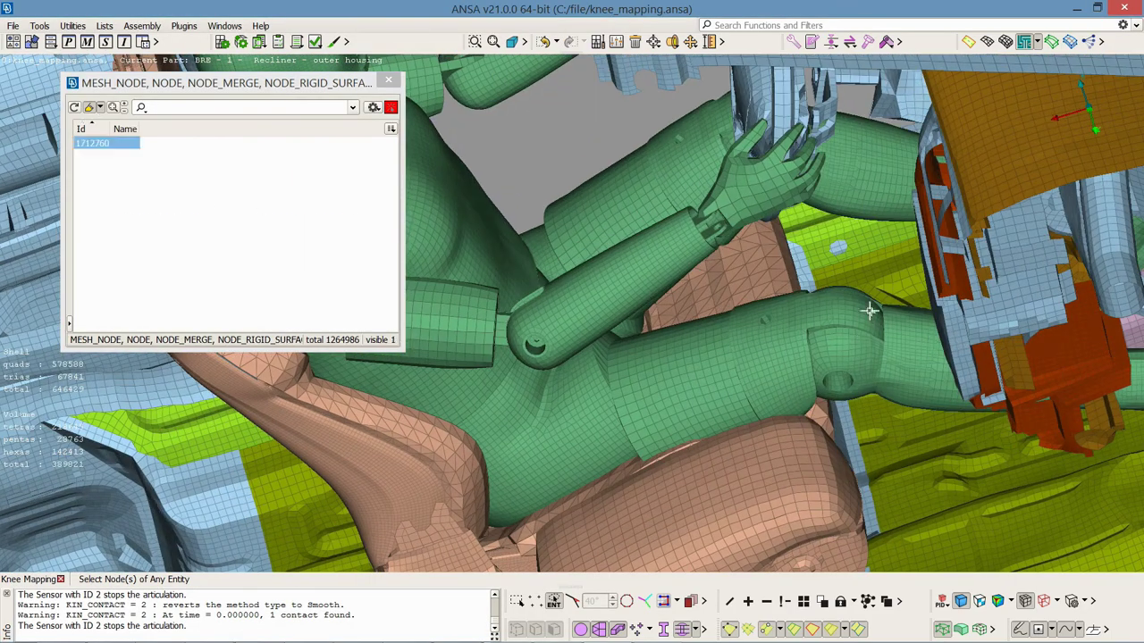
pyautogui.middleClick(872, 312)
# - Pick node 50797835 on the orange-red instrument panel part as the IP node for knee orientation
pyautogui.click(272, 196)
pyautogui.keyDown('ctrl'); pyautogui.moveTo(733, 272); pyautogui.dragTo(914, 293); pyautogui.keyUp('ctrl')
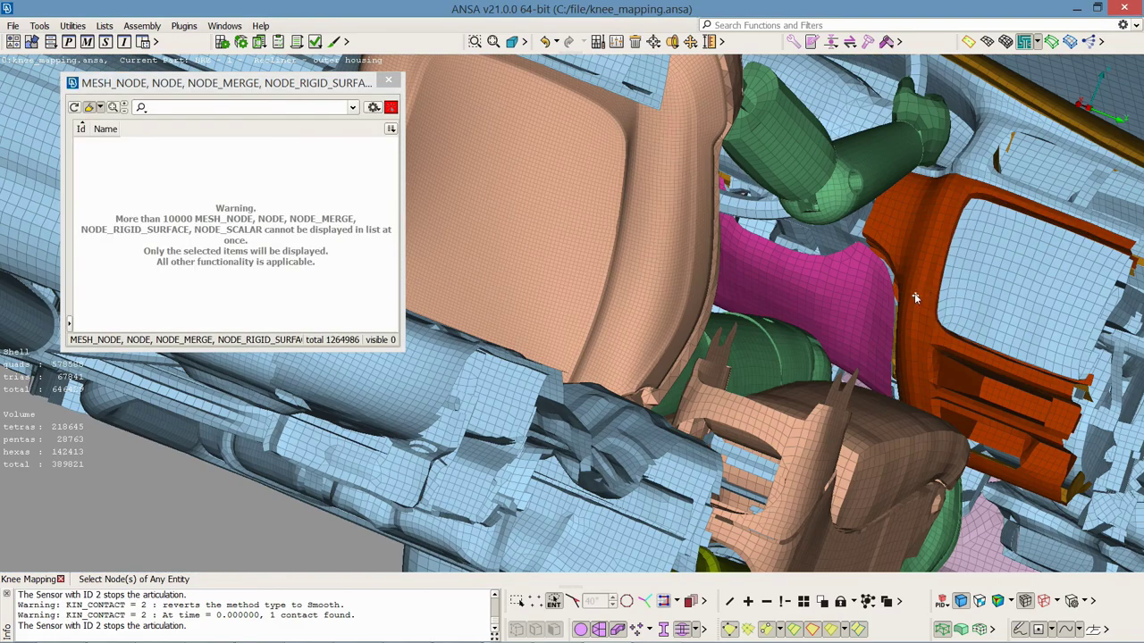
pyautogui.click(913, 294)
pyautogui.middleClick(913, 294)
# - Move the dummy and seat forward towards the instrument panel and inspect the contact between the knees and the facia
pyautogui.scroll(-3, 607, 404)
pyautogui.moveTo(608, 404)
pyautogui.keyDown('ctrl'); pyautogui.mouseDown()
pyautogui.moveTo(656, 398)
pyautogui.moveTo(634, 388)
pyautogui.moveTo(600, 398)
pyautogui.mouseUp(); pyautogui.keyUp('ctrl')
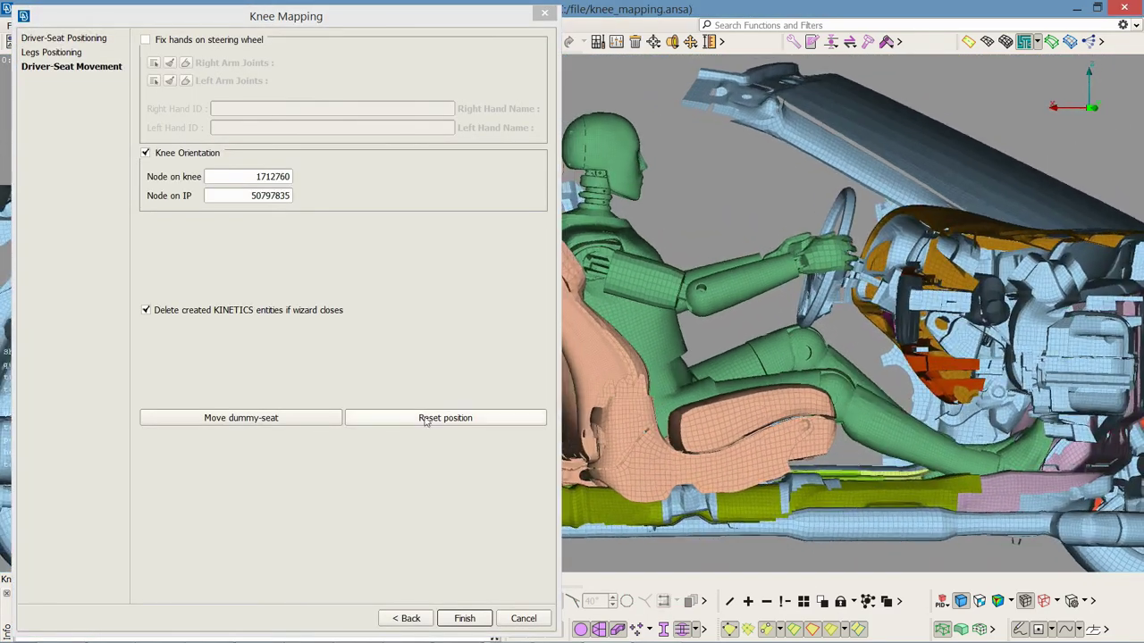
pyautogui.click(300, 420)
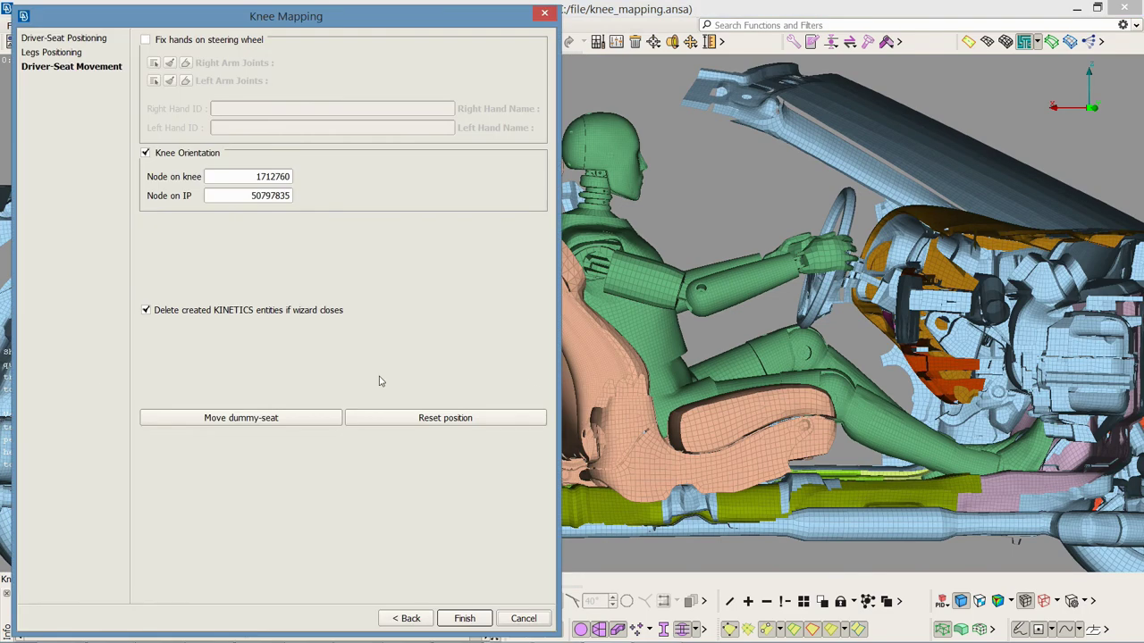
pyautogui.keyDown('ctrl'); pyautogui.moveTo(943, 404); pyautogui.dragTo(932, 381); pyautogui.keyUp('ctrl')
pyautogui.scroll(5, 932, 381)
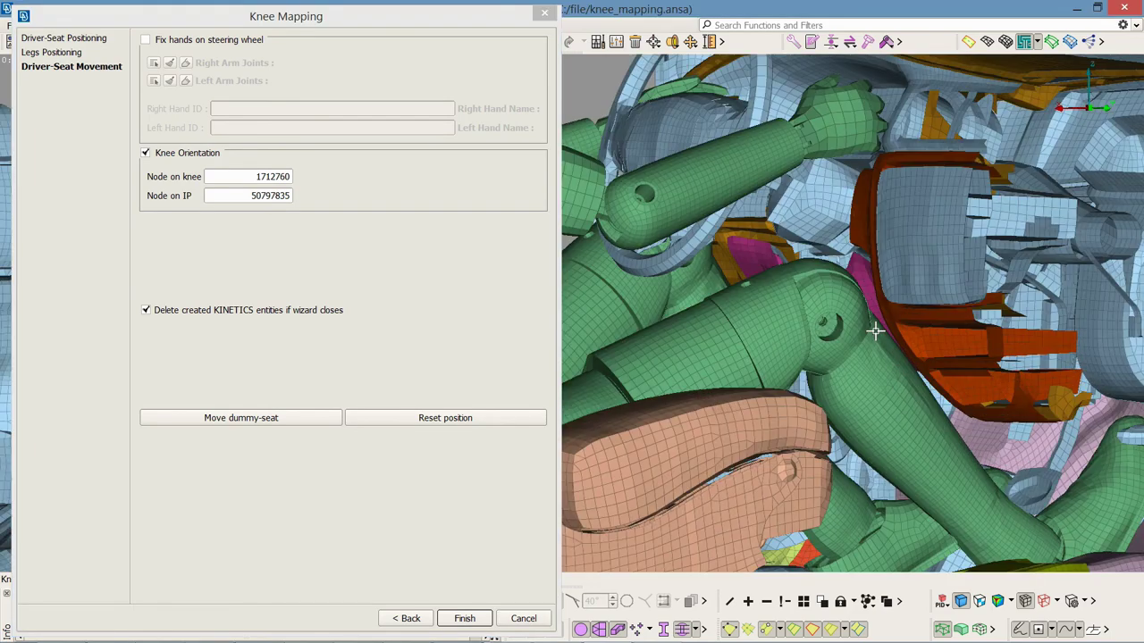
pyautogui.keyDown('ctrl'); pyautogui.moveTo(855, 265); pyautogui.dragTo(799, 345, button='middle'); pyautogui.keyUp('ctrl')
pyautogui.keyDown('ctrl'); pyautogui.moveTo(799, 345); pyautogui.dragTo(853, 431); pyautogui.keyUp('ctrl')
pyautogui.scroll(3, 822, 428)
# - Finish the Knee Mapping wizard with the created KINETICS entities set for deletion
pyautogui.press('F4')
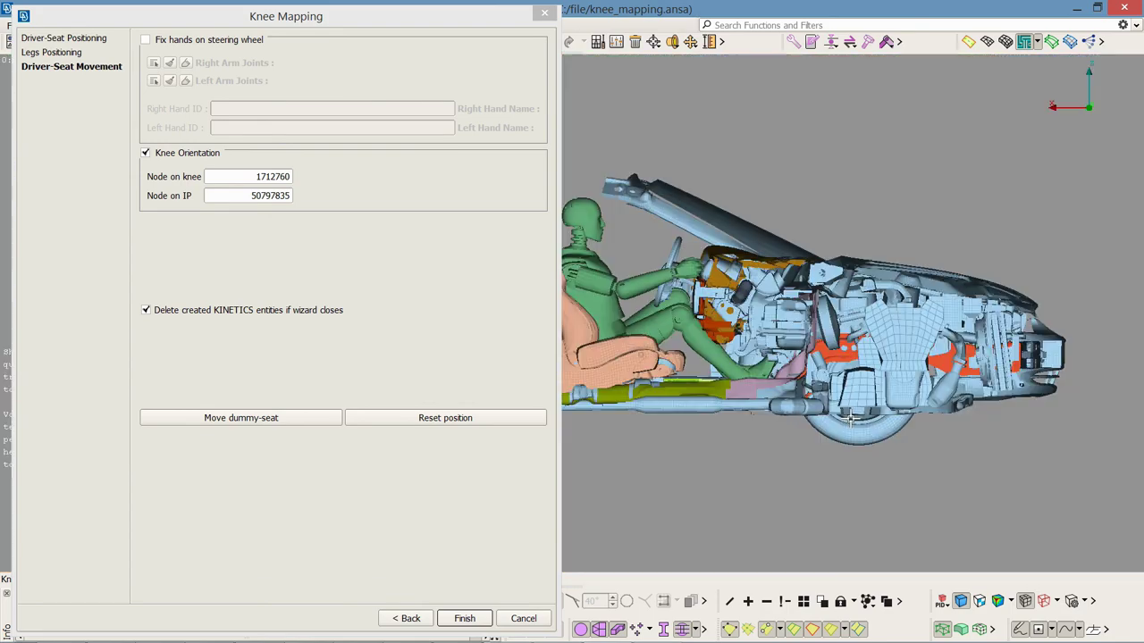
pyautogui.keyDown('ctrl'); pyautogui.moveTo(690, 353); pyautogui.dragTo(792, 386, button='middle'); pyautogui.keyUp('ctrl')
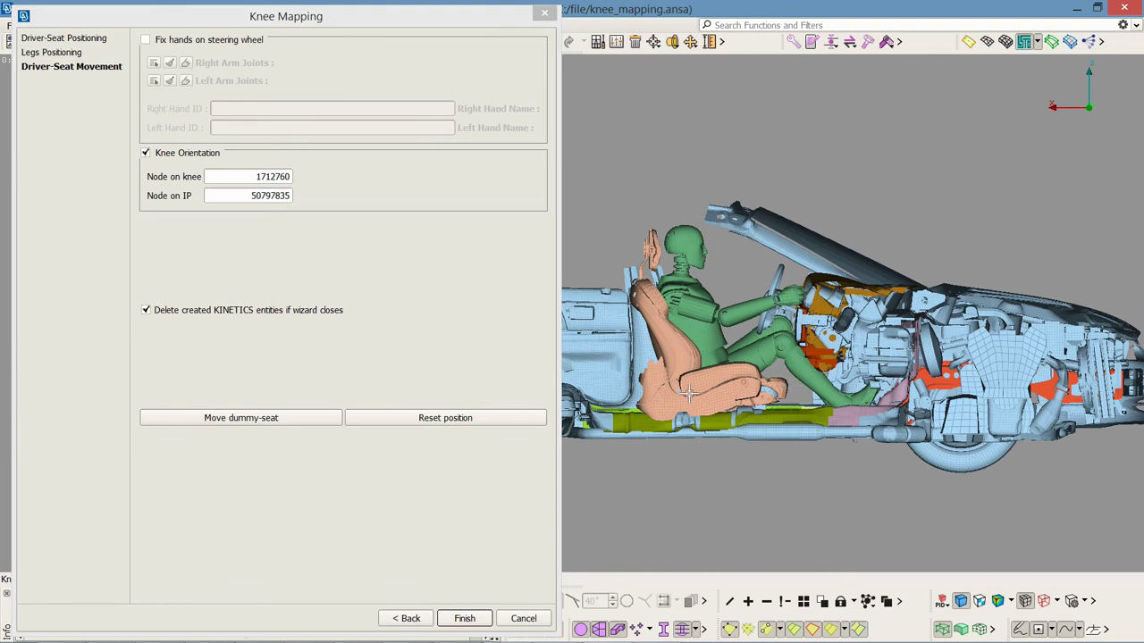
pyautogui.click(464, 618)
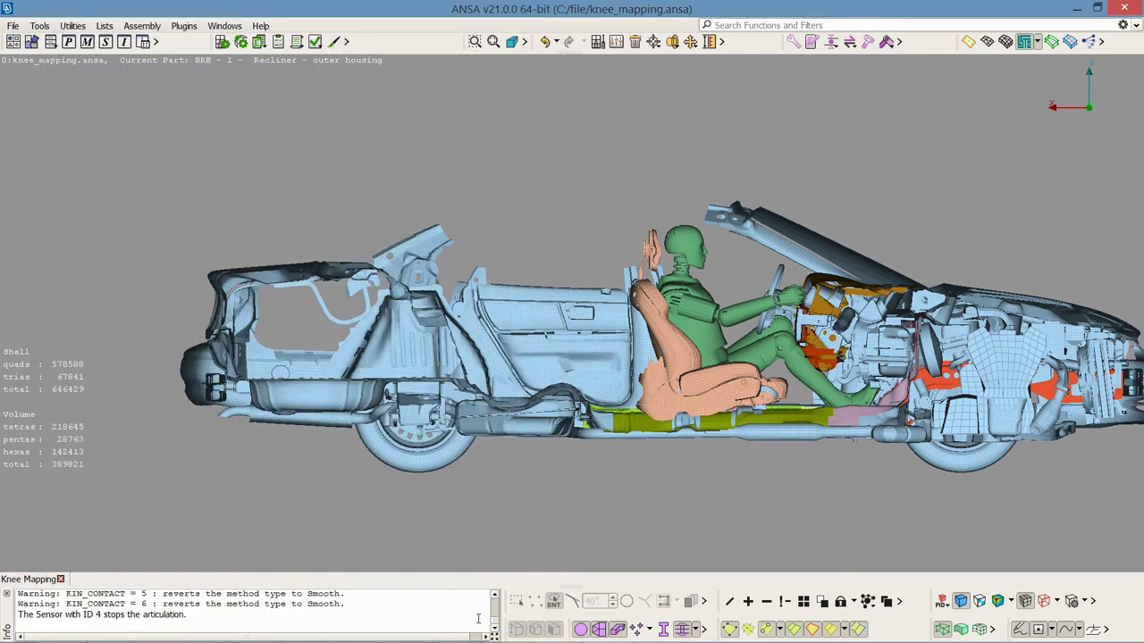